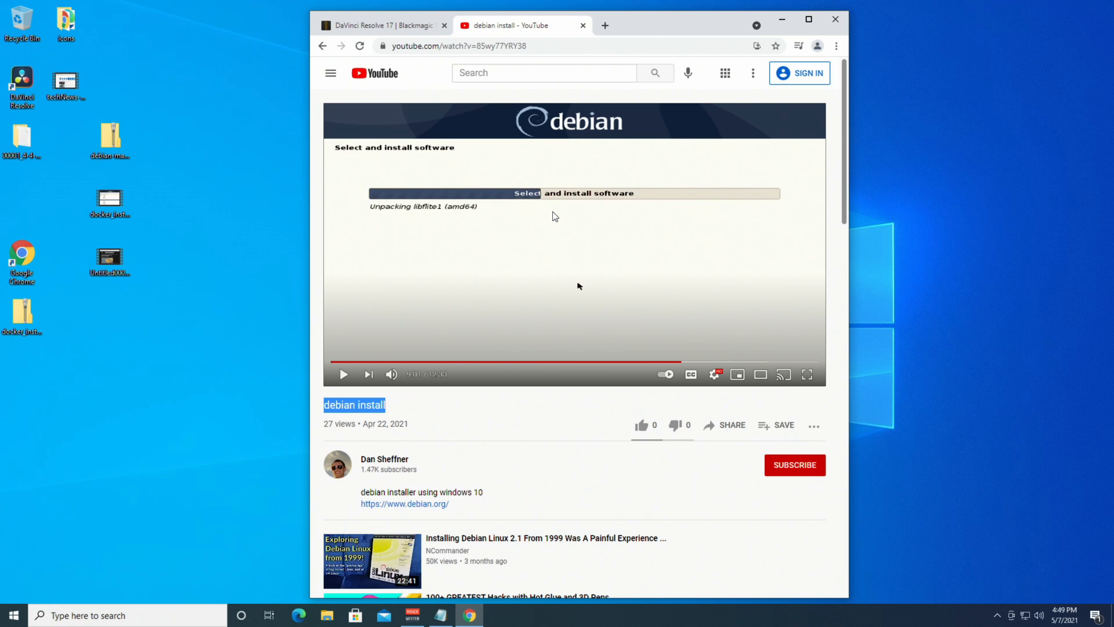
Step: Skip through the debian install video to the software installation part at about 9:06 and pause playback
click(673, 362)
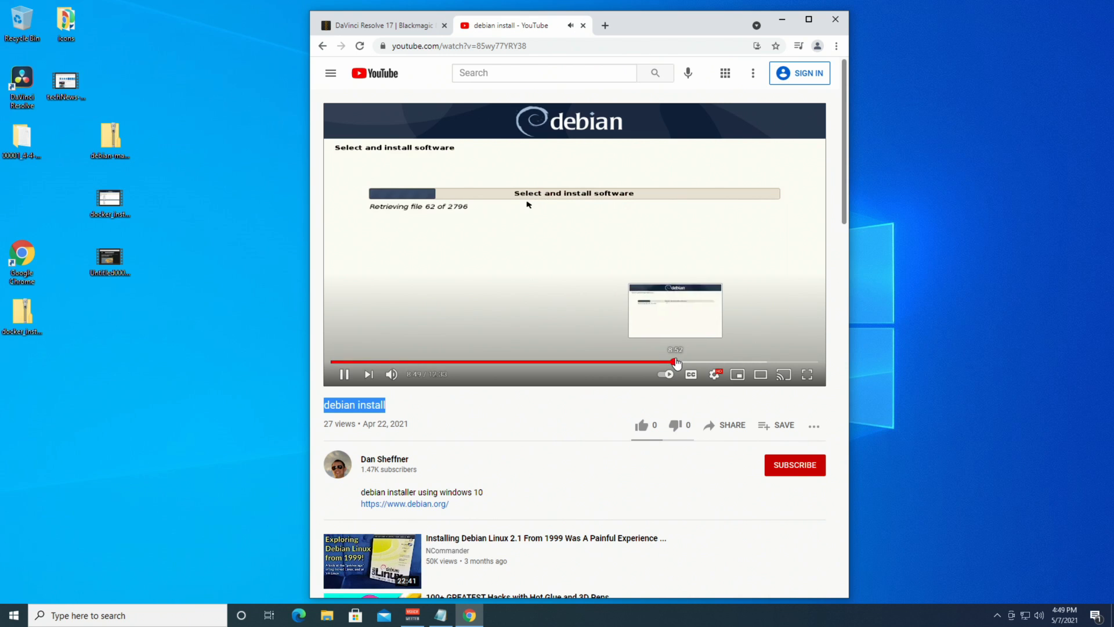
click(684, 361)
click(692, 362)
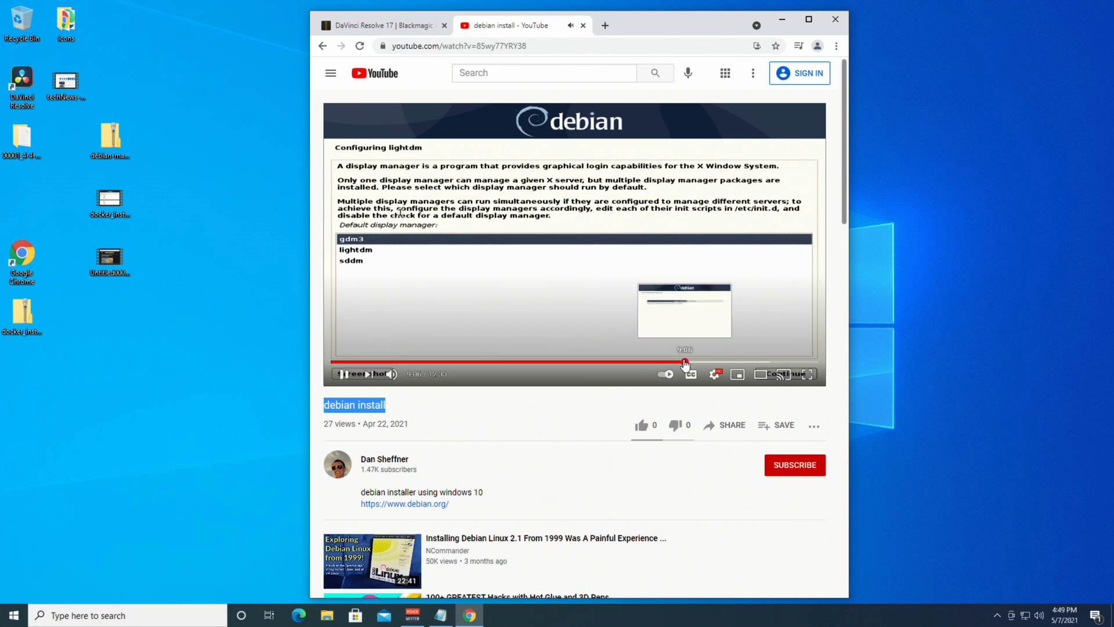
click(680, 361)
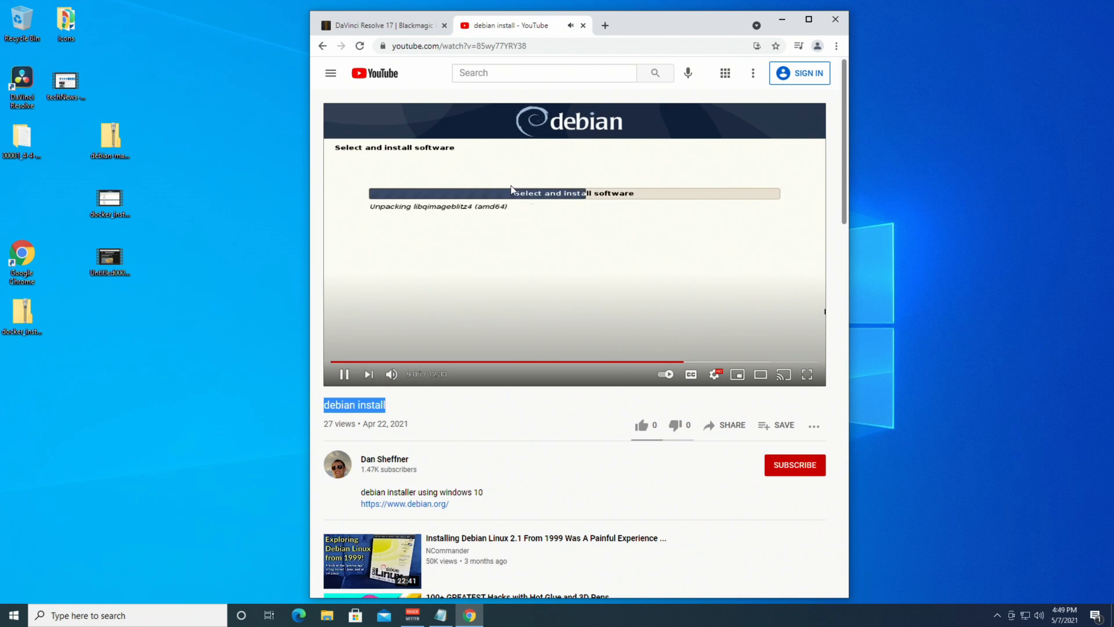
click(409, 248)
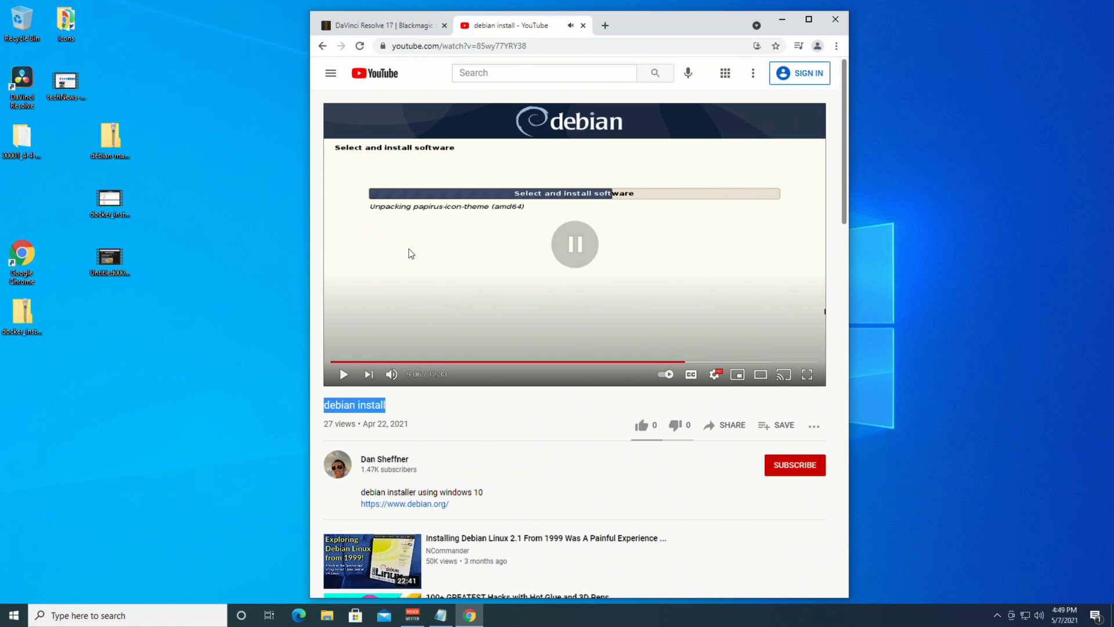
Step: Launch DaVinci Resolve, minimize the browser, and create a new project named debian-install-final
double_click(16, 90)
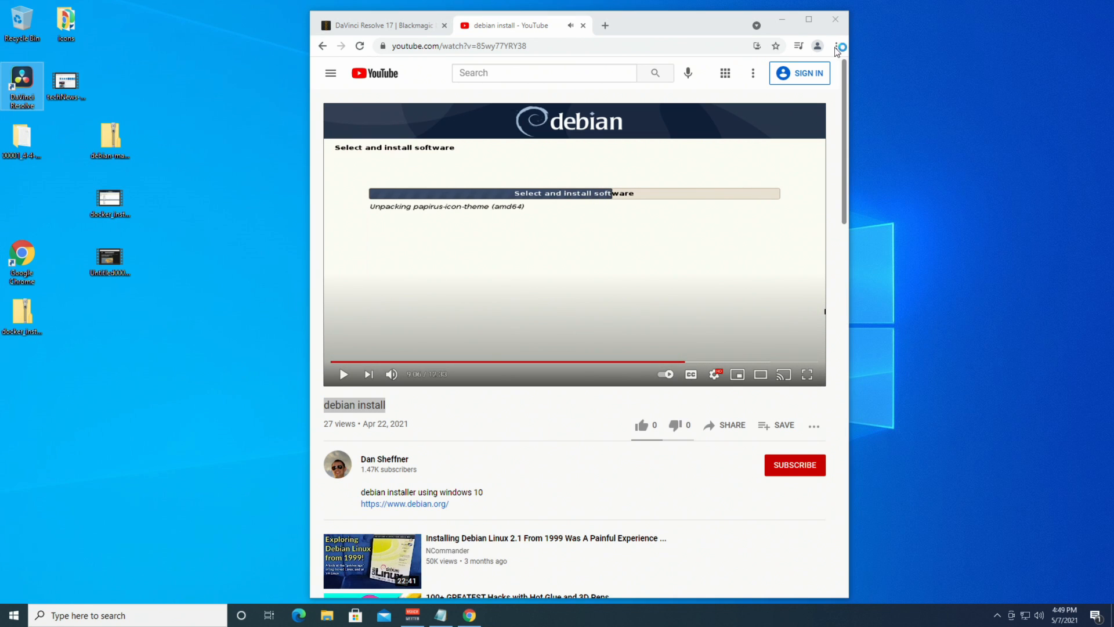
click(785, 19)
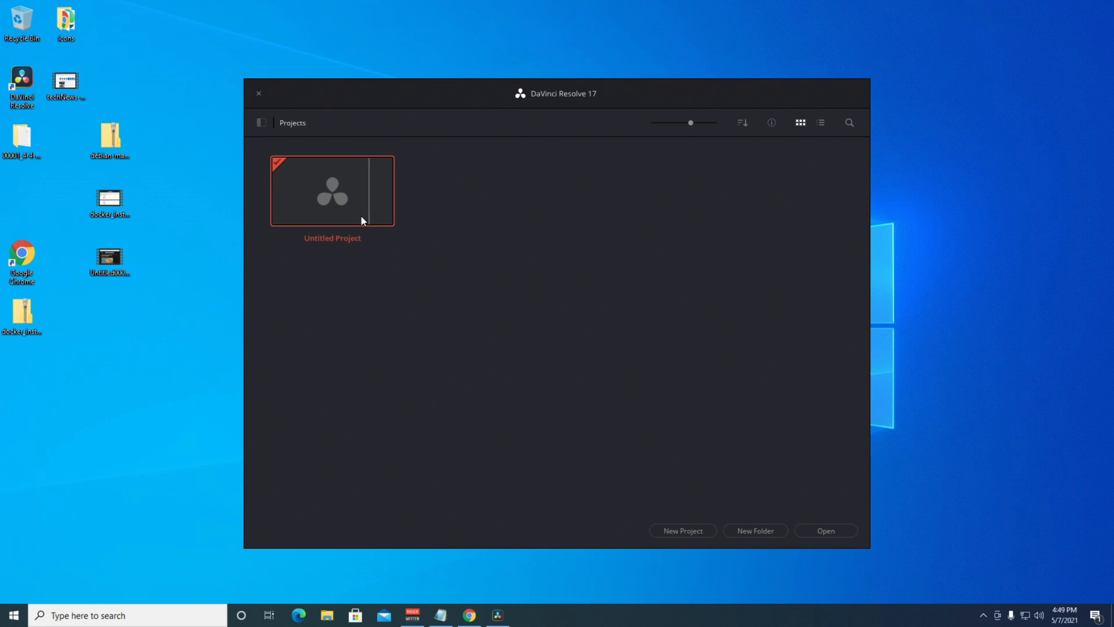
click(696, 529)
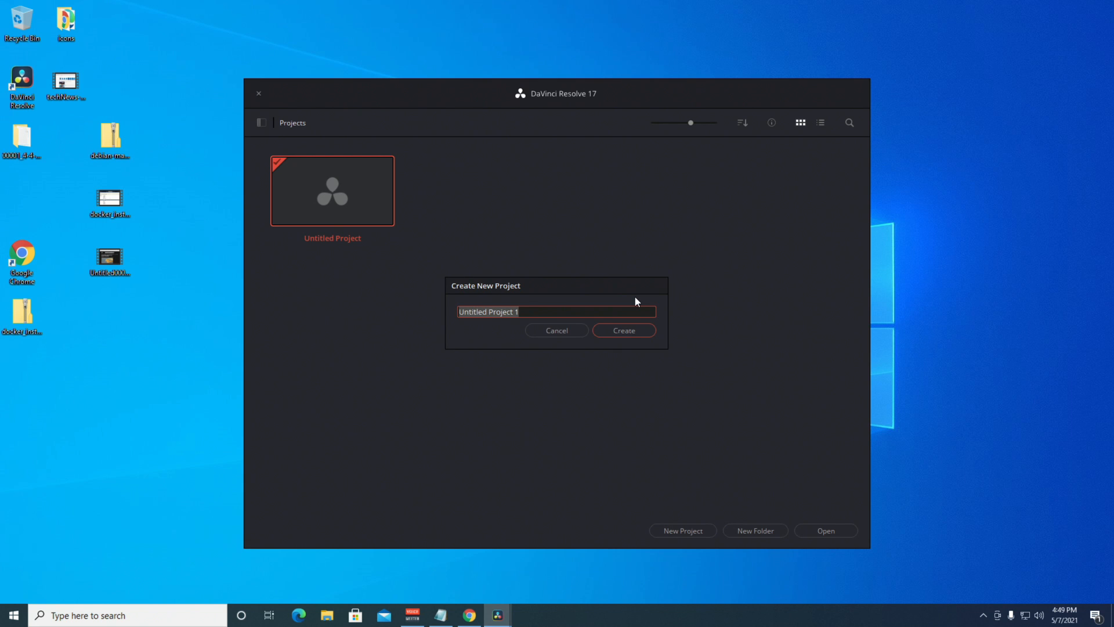
text(debian-install-final)
key(Return)
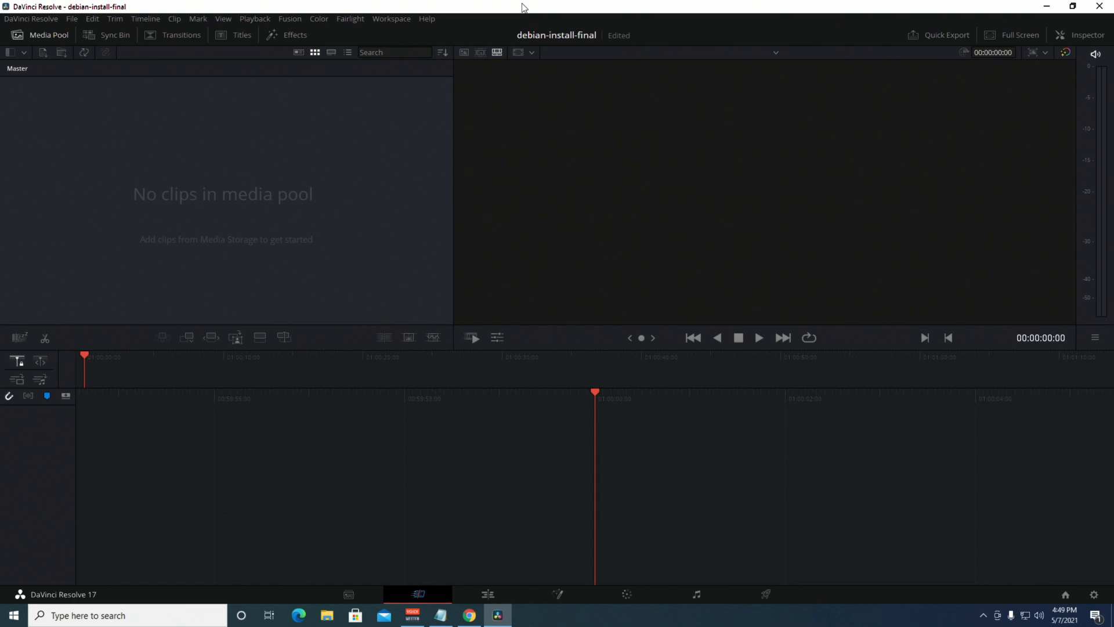
Step: Import the docker_installation and Untitled00042305 videos from the desktop into the media pool, keeping the project frame rate unchanged
double_click(523, 6)
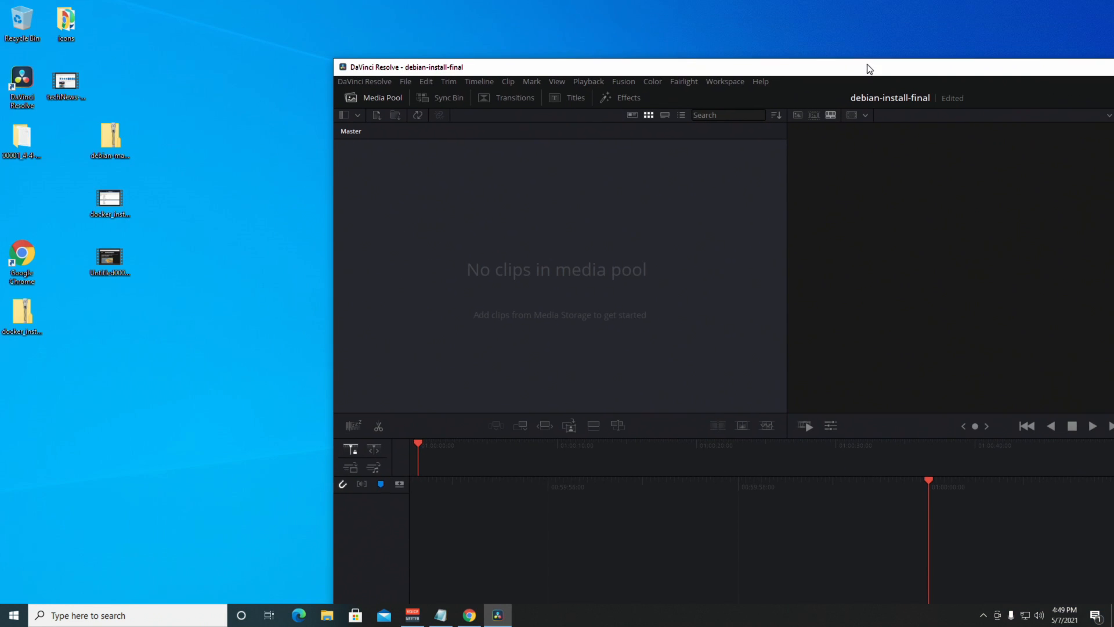
drag(436, 207, 462, 243)
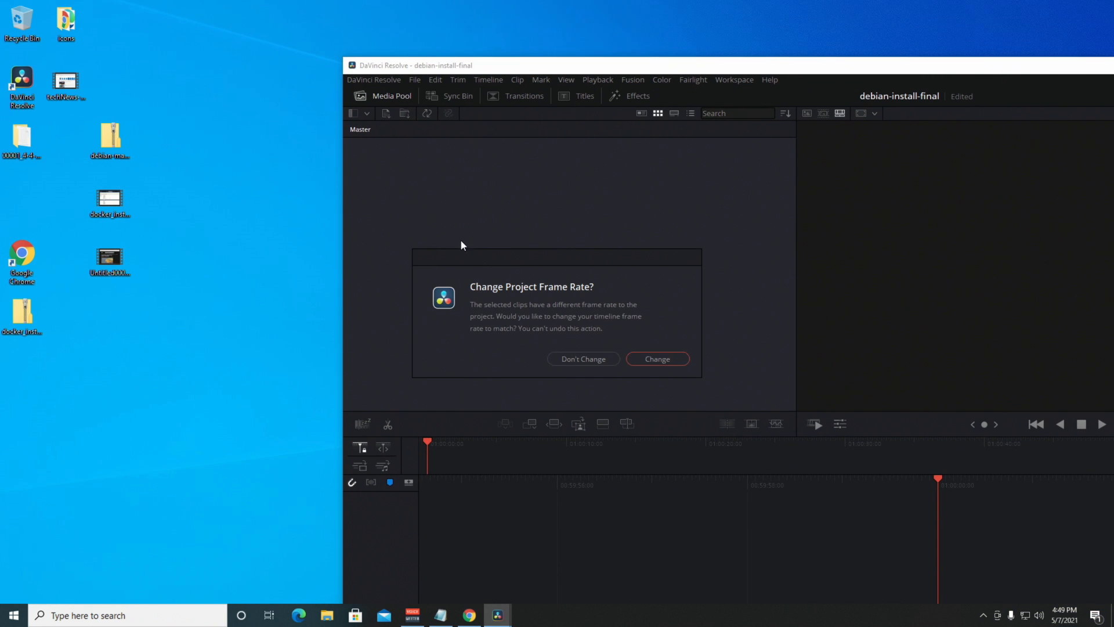
click(579, 359)
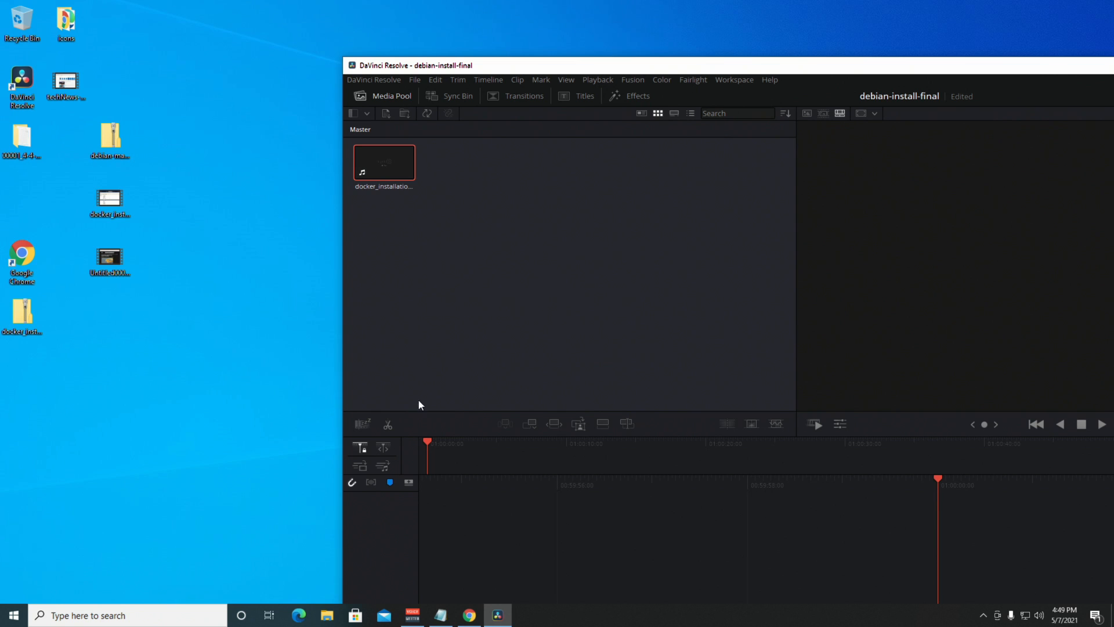
drag(105, 276, 504, 208)
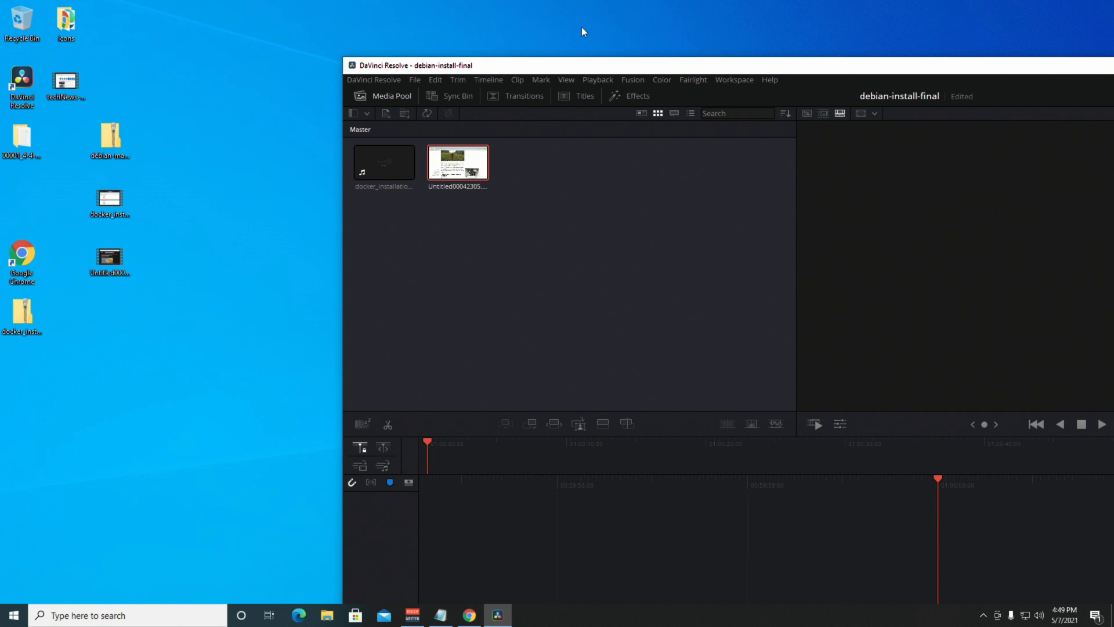
double_click(581, 61)
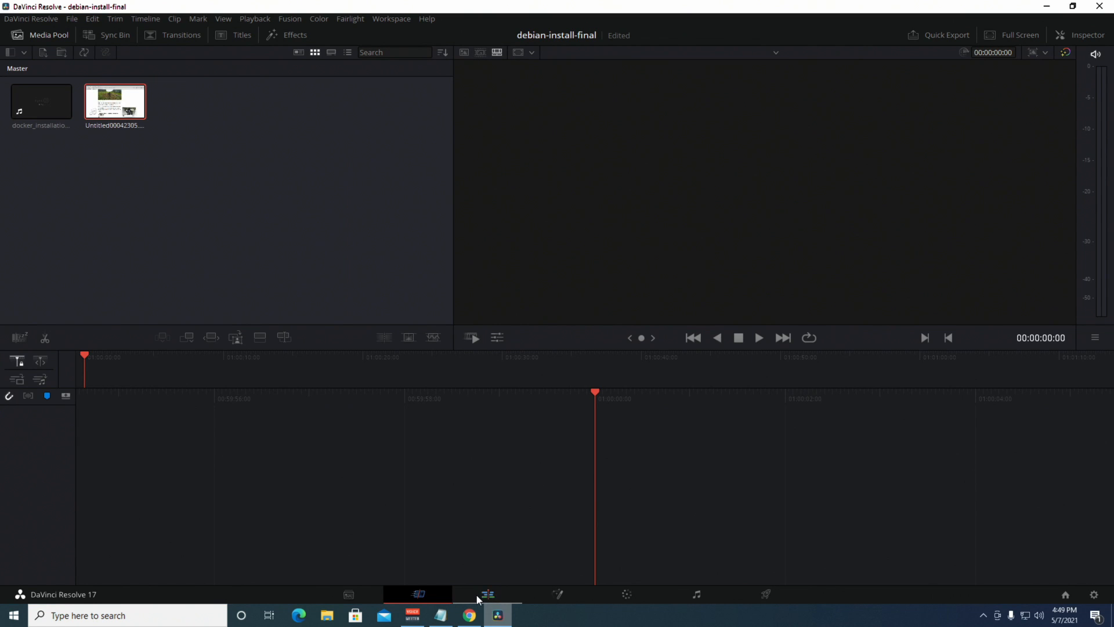
Step: Switch to the Edit page and place the docker_installation clip at the start of a new timeline
click(491, 594)
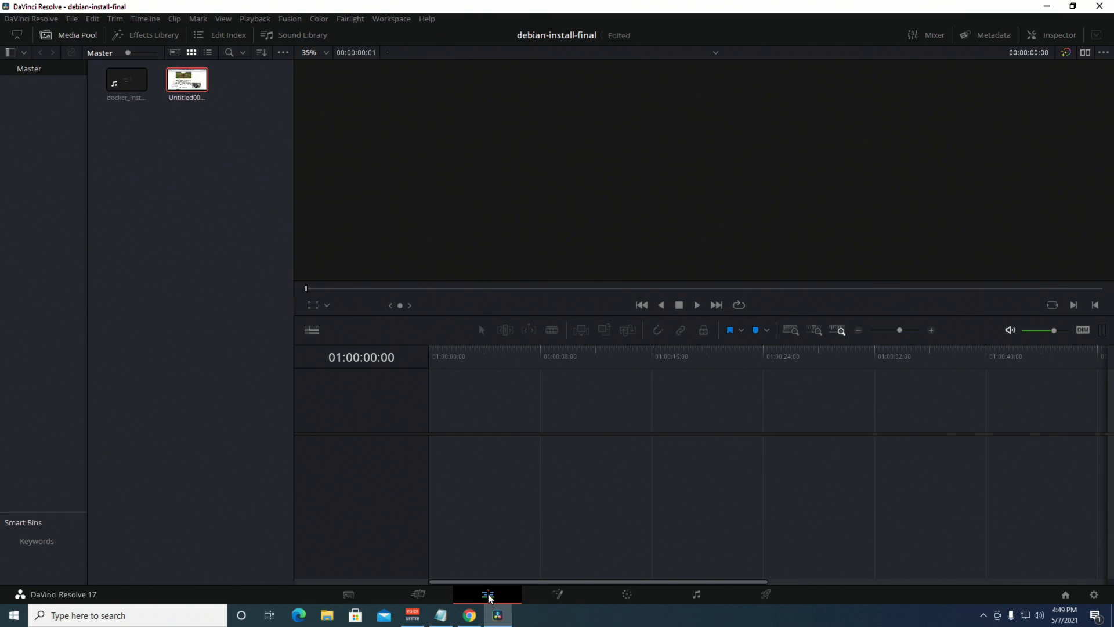
drag(133, 80, 459, 458)
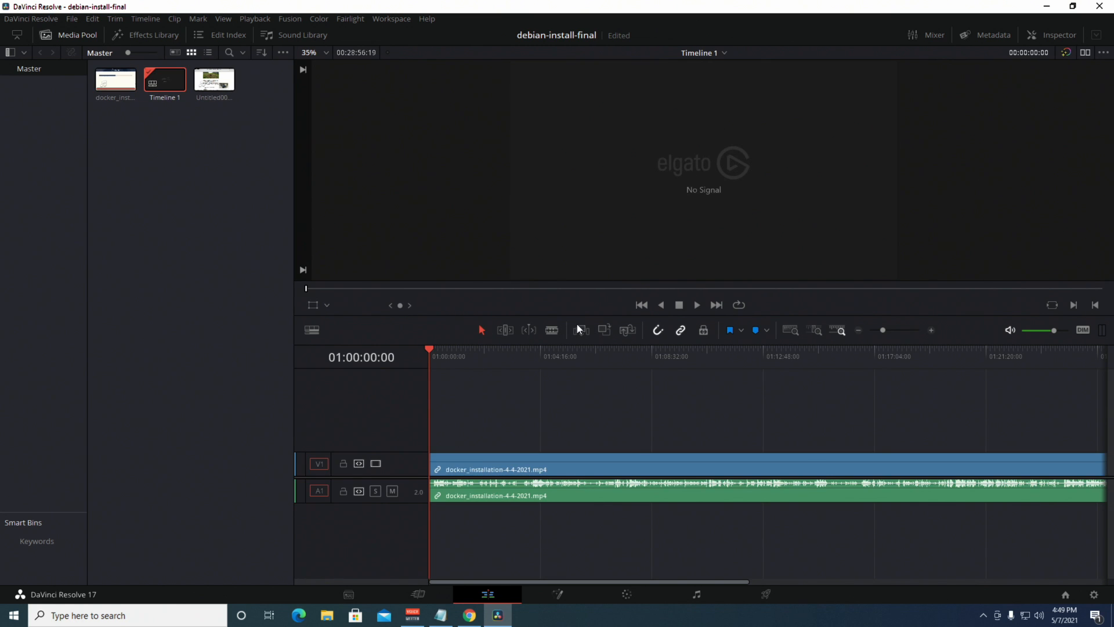
Step: Split the docker_installation clip at 01:00:10:21, where the Intel NUC boot screen shows
key(space)
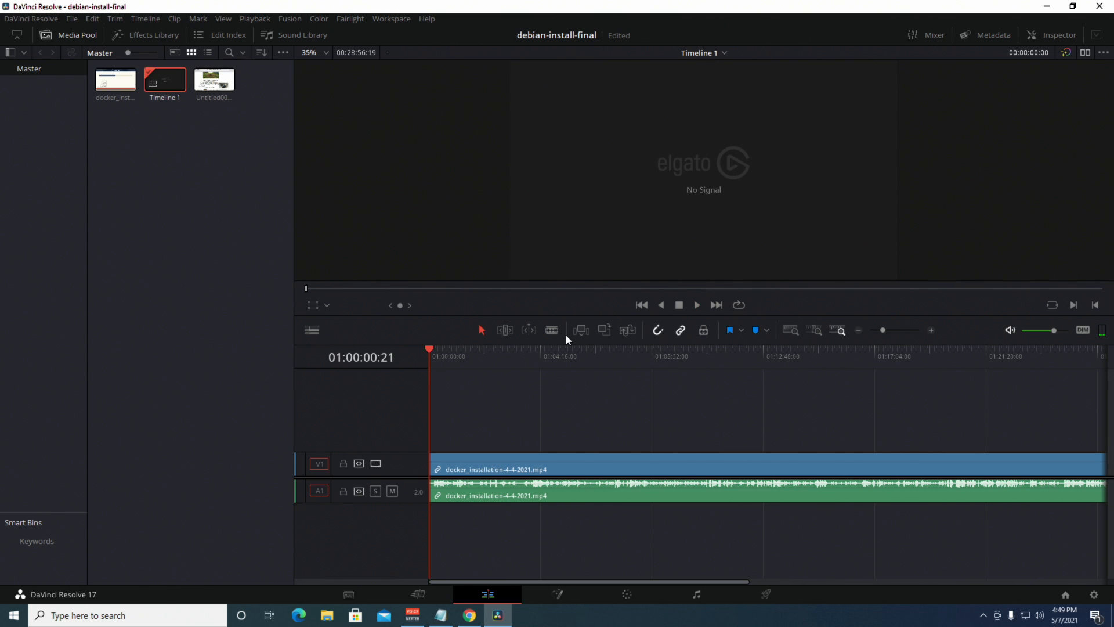
key(shift+Right)
key(shift+Right)
key(shift+Right)
key(shift+Right)
key(shift+Right)
key(shift+Right)
key(shift+Right)
key(shift+Right)
key(shift+Right)
key(shift+Right)
key(shift+Right)
key(shift+Right)
key(shift+Right)
key(shift+Right)
key(shift+Right)
key(shift+Right)
key(shift+Right)
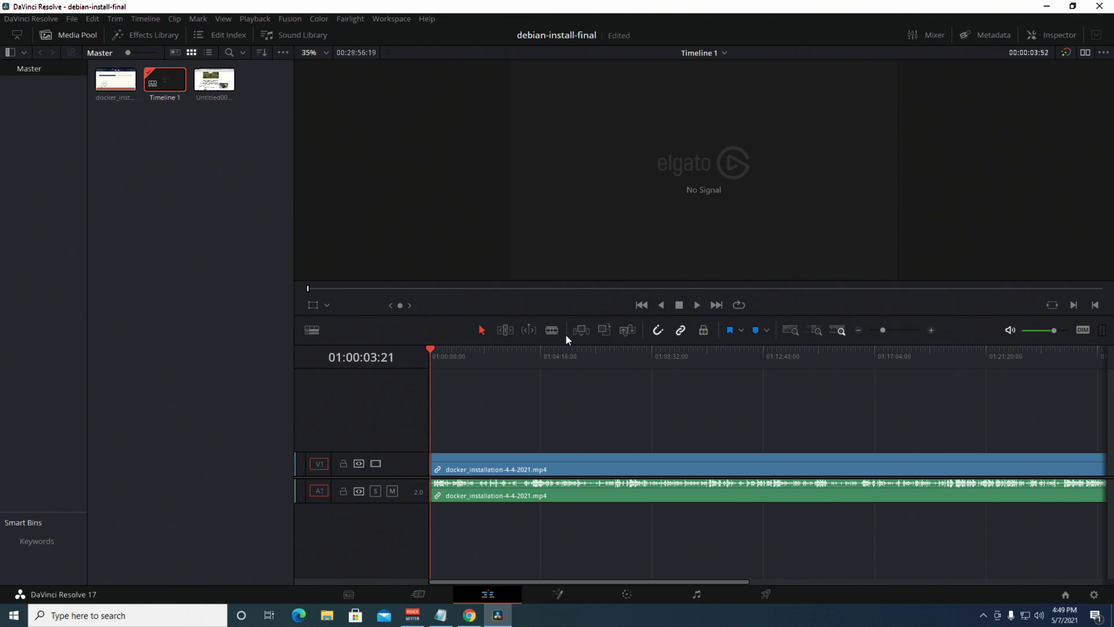
key(shift+Right)
key(shift+Right)
key(shift+Right)
key(shift+Right)
key(shift+Left)
key(shift+Left)
key(shift+Left)
key(shift+Left)
key(shift+Left)
key(shift+Left)
key(shift+Left)
key(shift+Left)
key(shift+Left)
key(shift+Left)
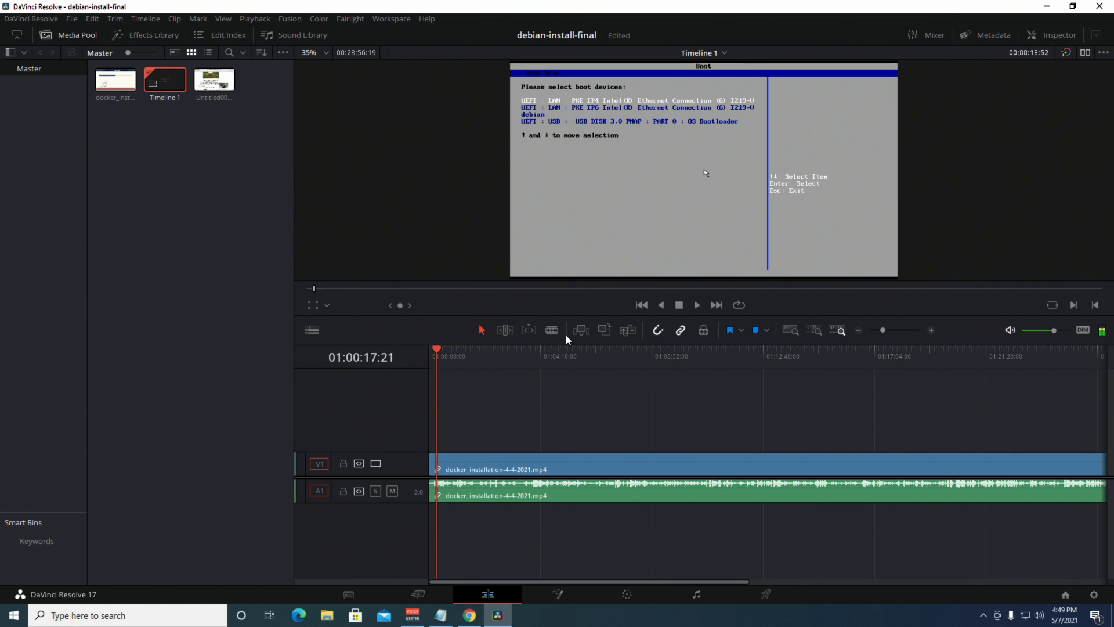
key(shift+Left)
key(shift+Left)
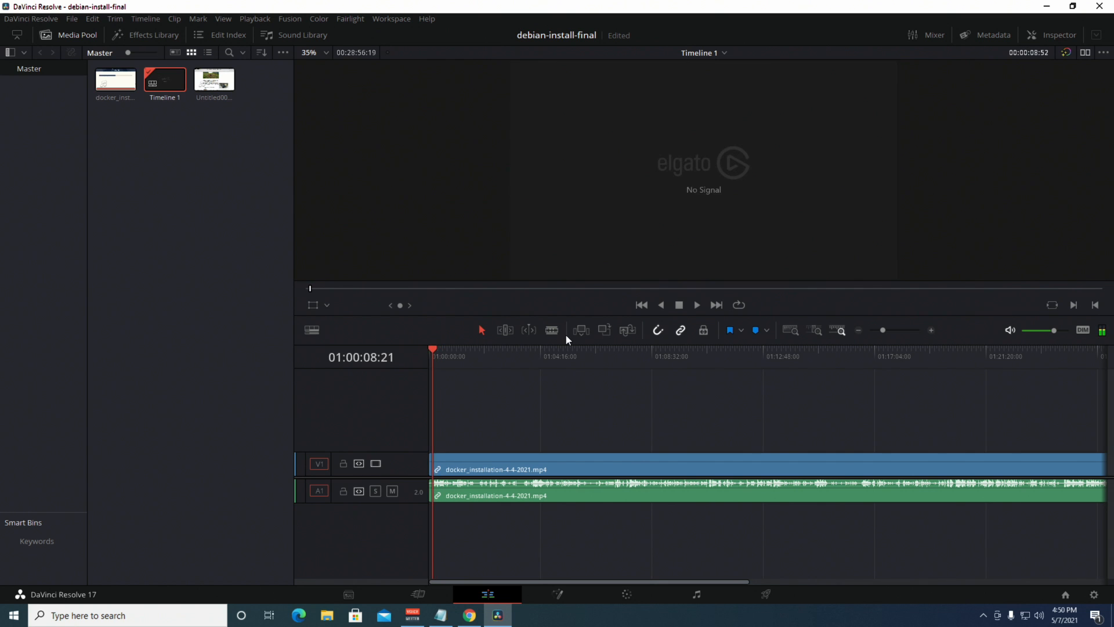
key(shift+Right)
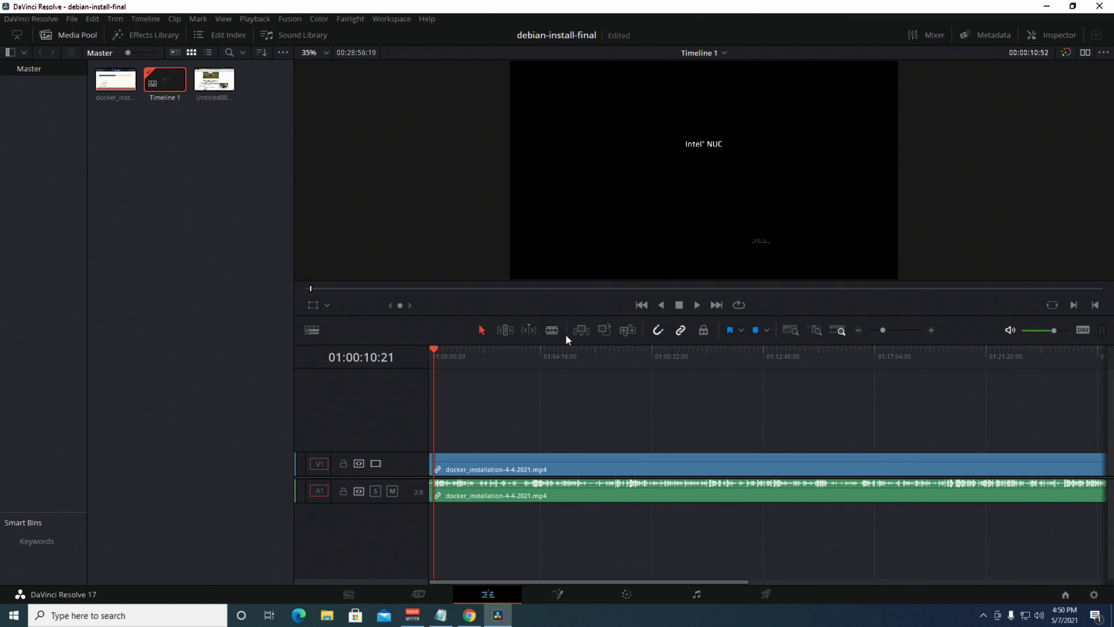
key(ctrl+b)
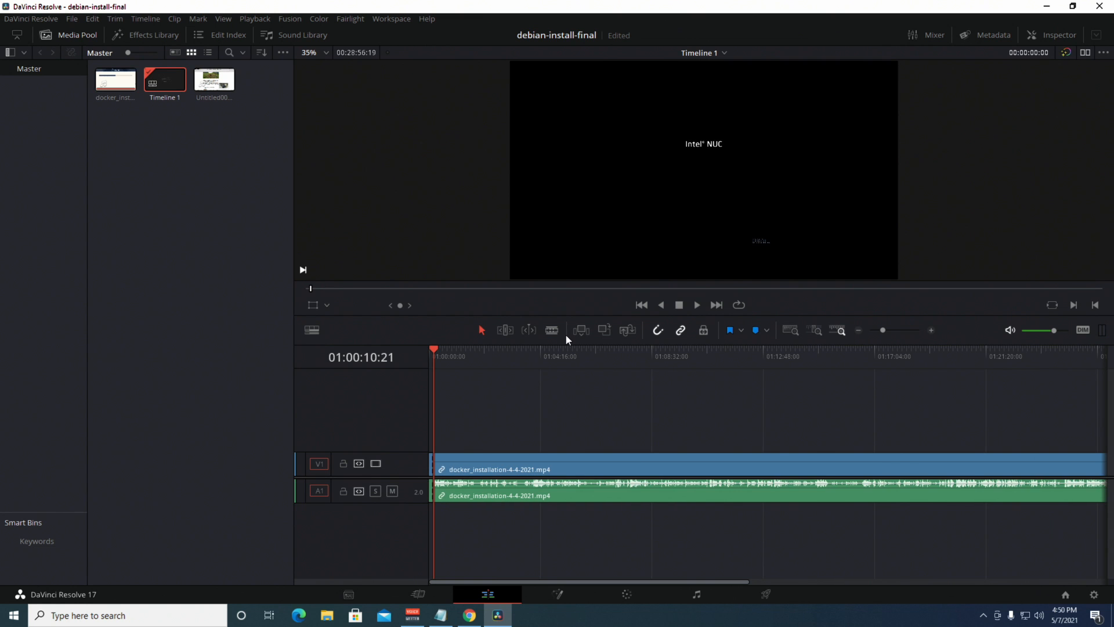
Step: Ripple-delete the short opening segment before the cut and briefly play the new start of the timeline
click(930, 329)
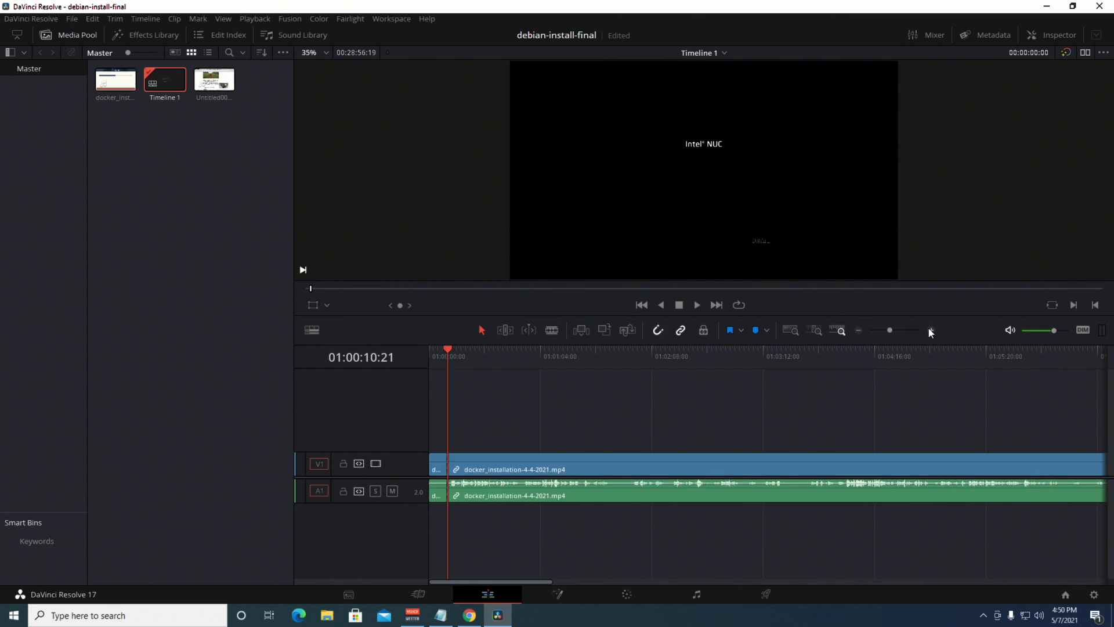
click(533, 471)
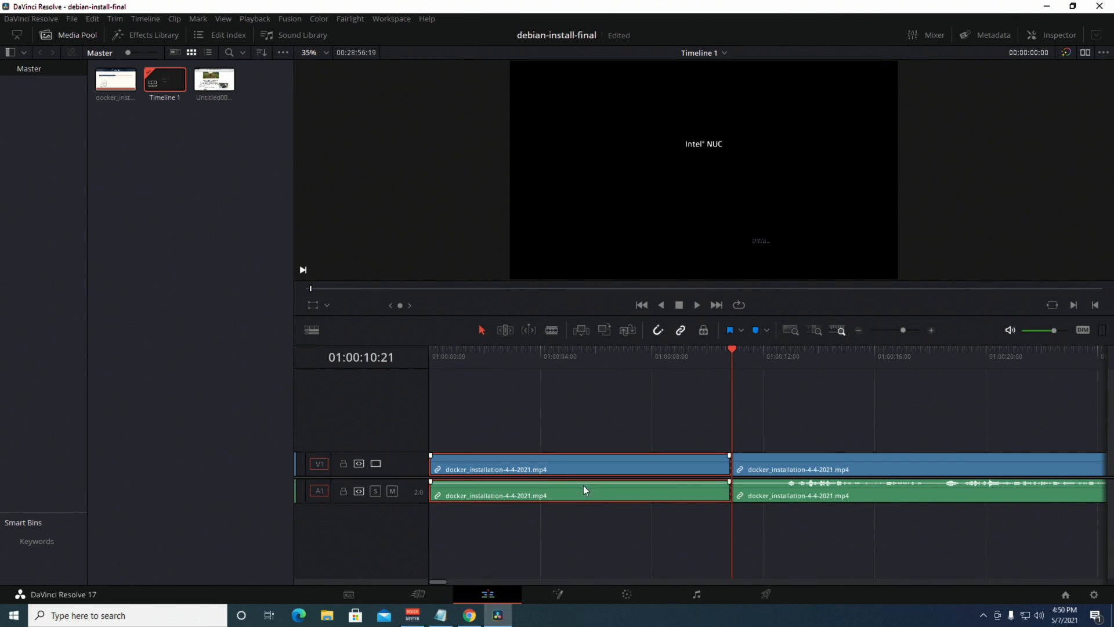
key(BackSpace)
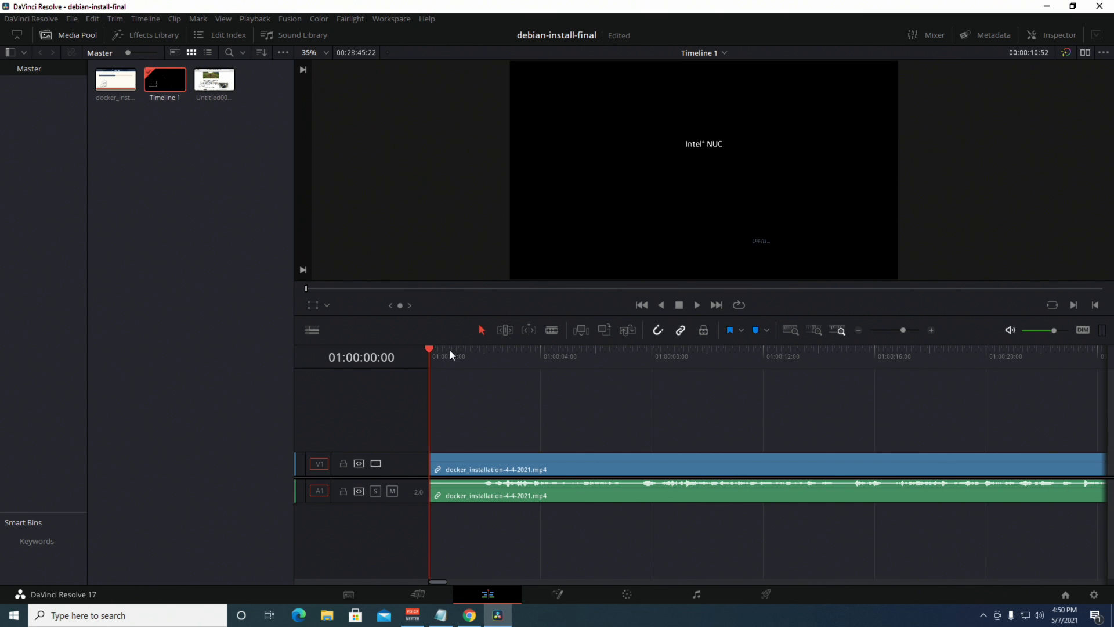
key(space)
key(space)
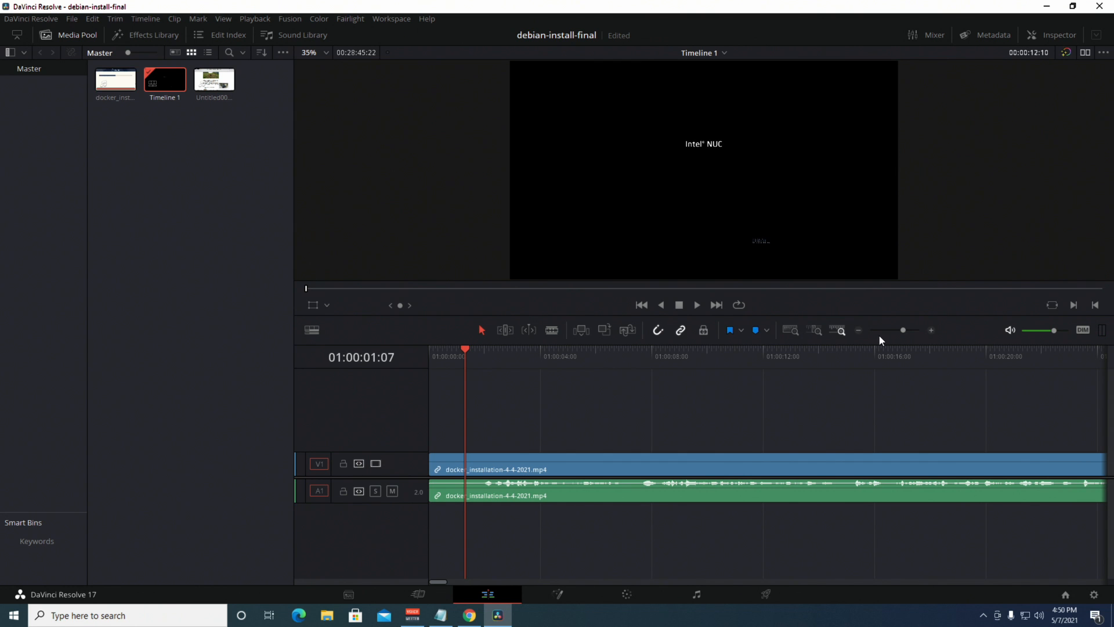
Step: Split the clip at 01:06:44:09, on the Partition disks screen with Yes selected for writing the changes
click(858, 330)
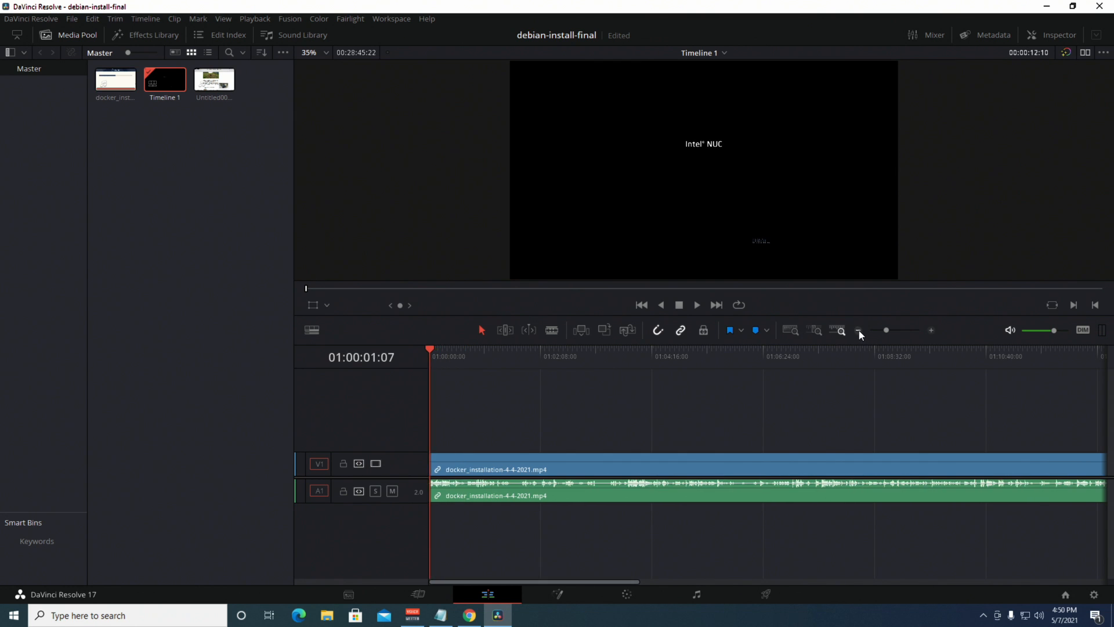
drag(607, 579, 778, 581)
drag(874, 329, 886, 330)
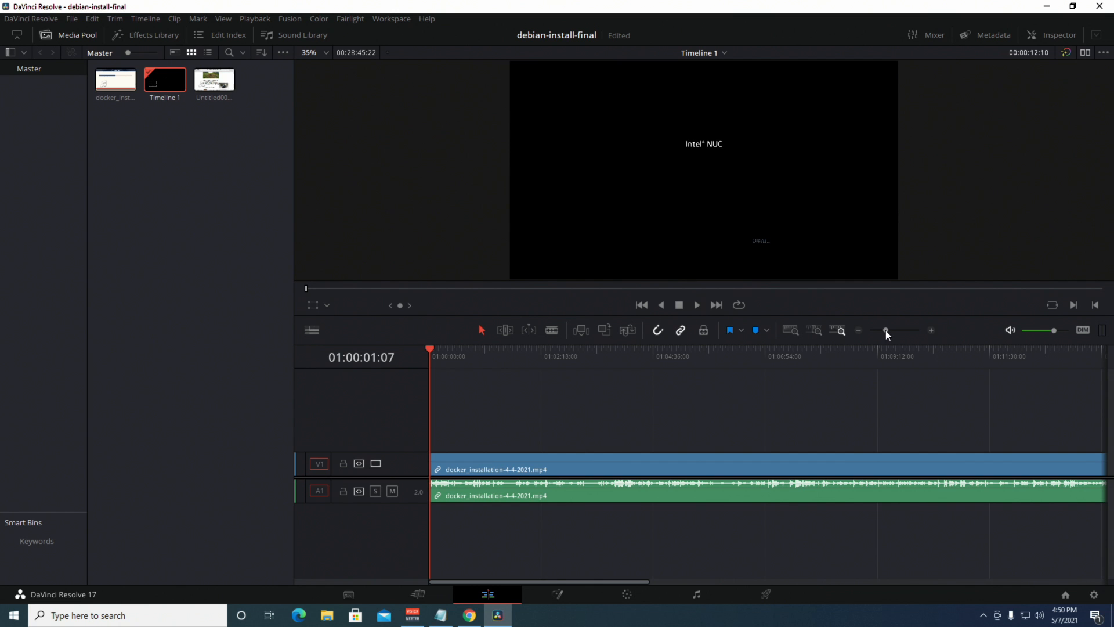
drag(645, 582, 652, 584)
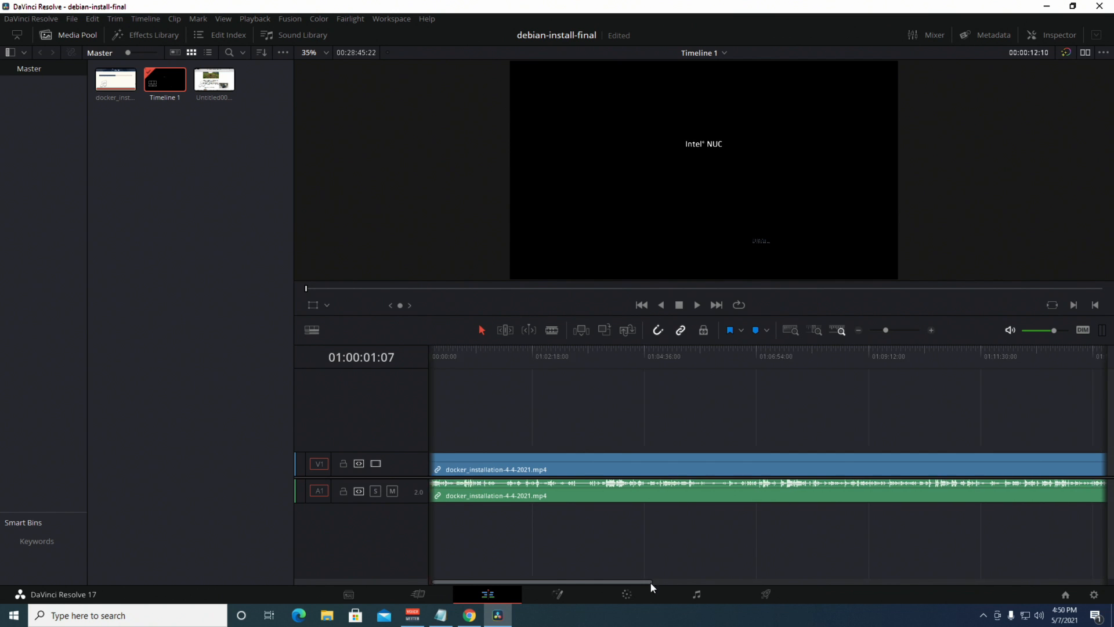
click(606, 464)
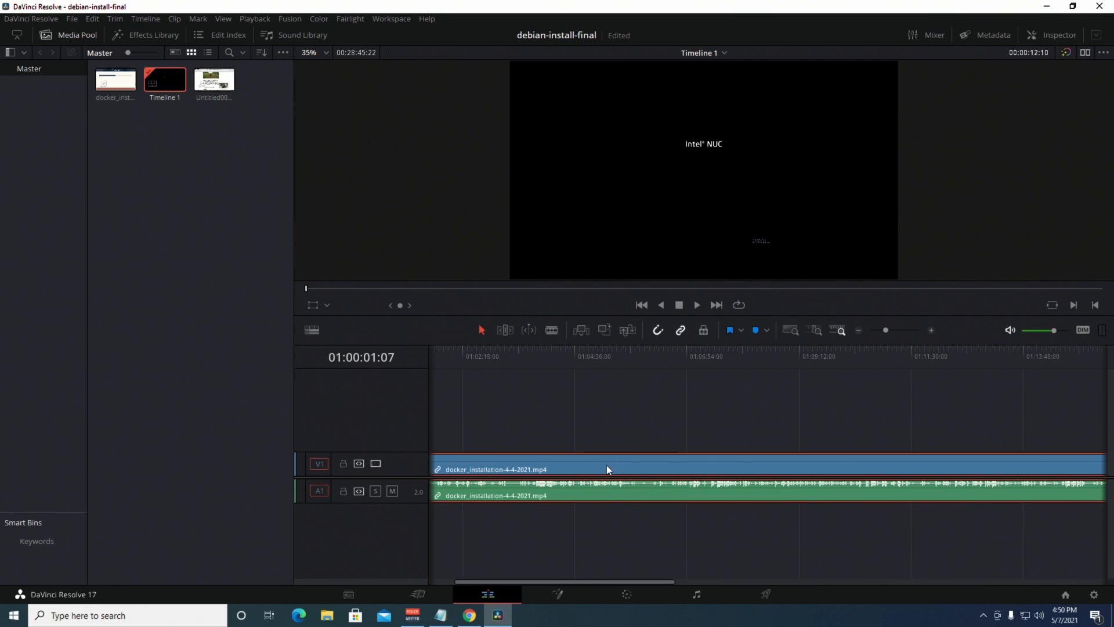
drag(590, 361, 678, 364)
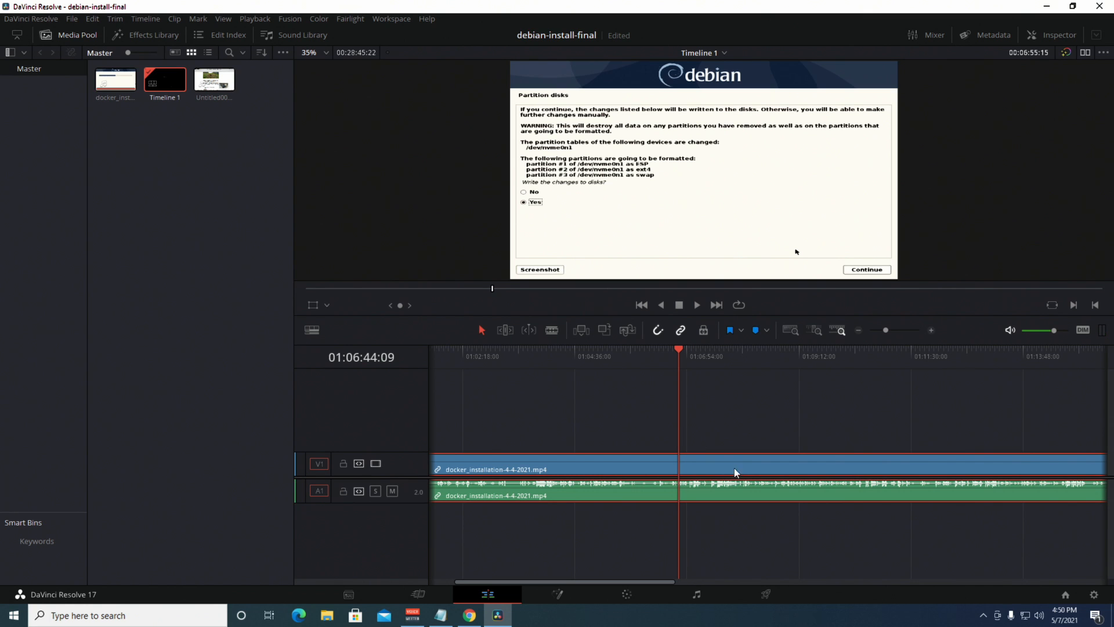
key(ctrl+b)
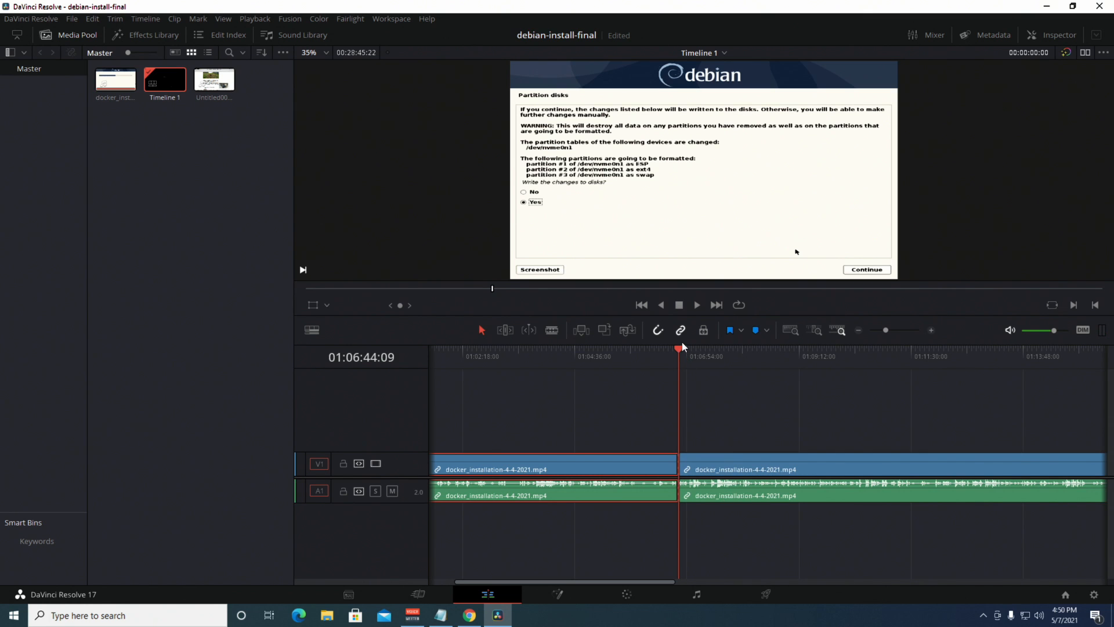
Step: Split the clip again at 01:25:56:05, on the Finish the installation screen
drag(677, 349, 1103, 389)
drag(978, 380, 918, 378)
key(ctrl+b)
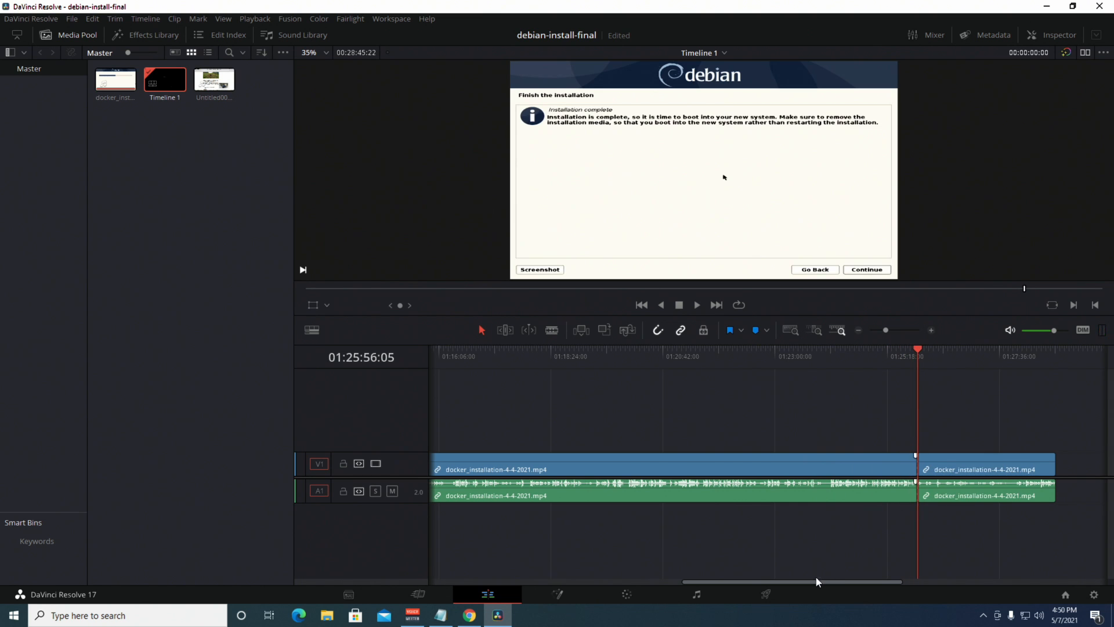
Step: Unlink the video and audio of the long middle segment between the two cuts
drag(817, 581, 761, 575)
click(859, 330)
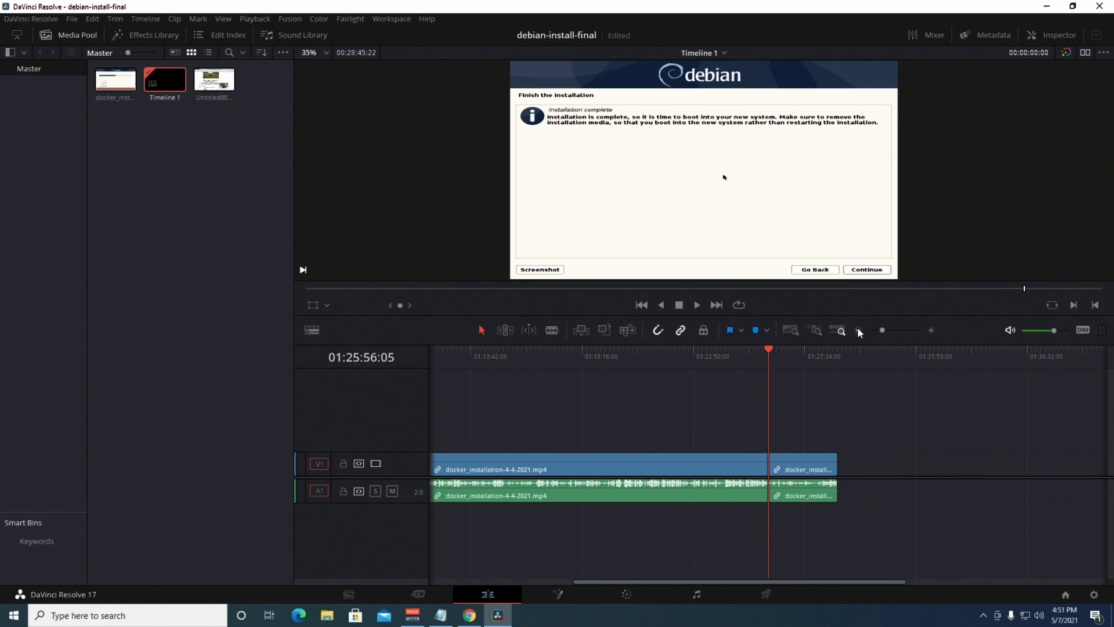
click(859, 330)
click(604, 467)
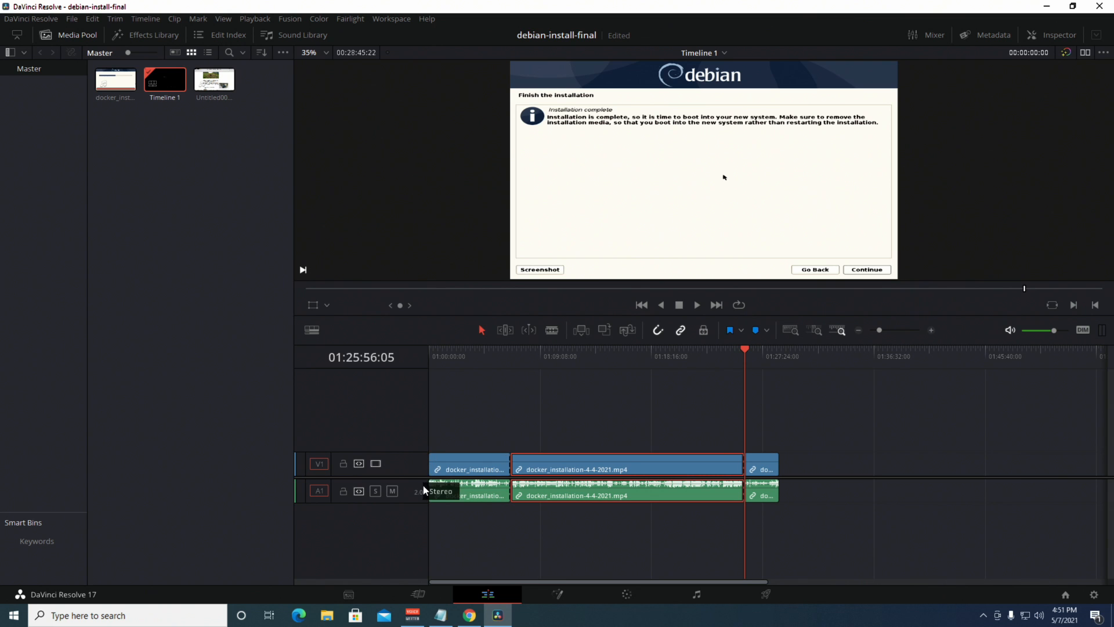
right_click(621, 468)
click(638, 456)
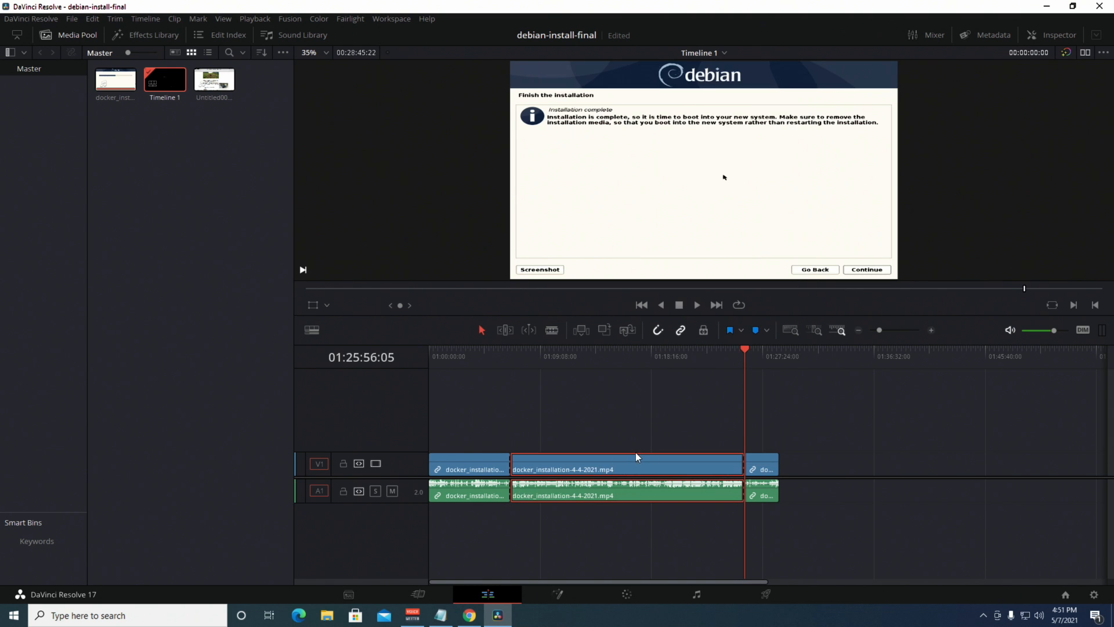
Step: Select the video and the audio of the middle segment separately in turn to check that they are unlinked
click(562, 530)
click(580, 503)
click(563, 463)
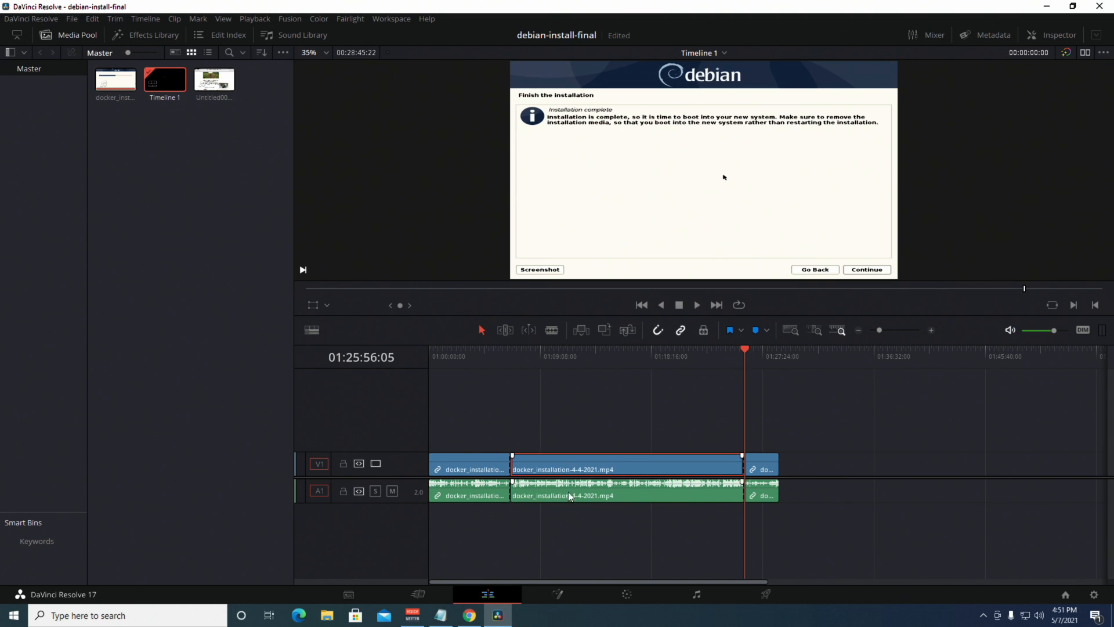
click(563, 495)
click(572, 561)
click(592, 467)
click(564, 497)
click(572, 523)
Step: Speed up the video of the middle installation segment, with its keyframes set to Stretch to fit
click(581, 465)
right_click(581, 465)
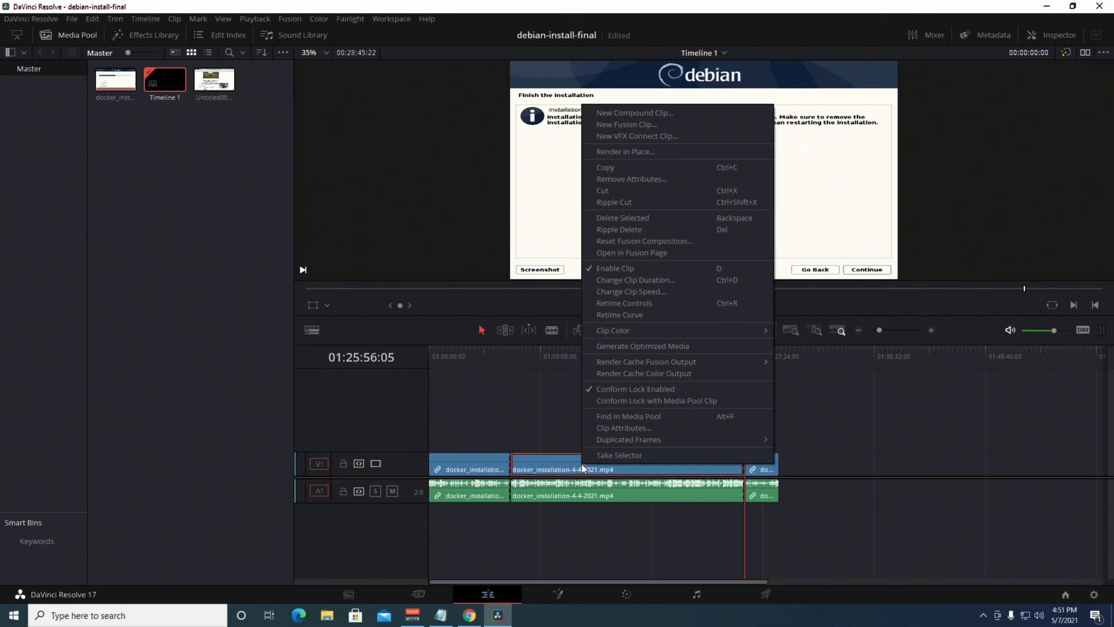
click(624, 291)
click(601, 306)
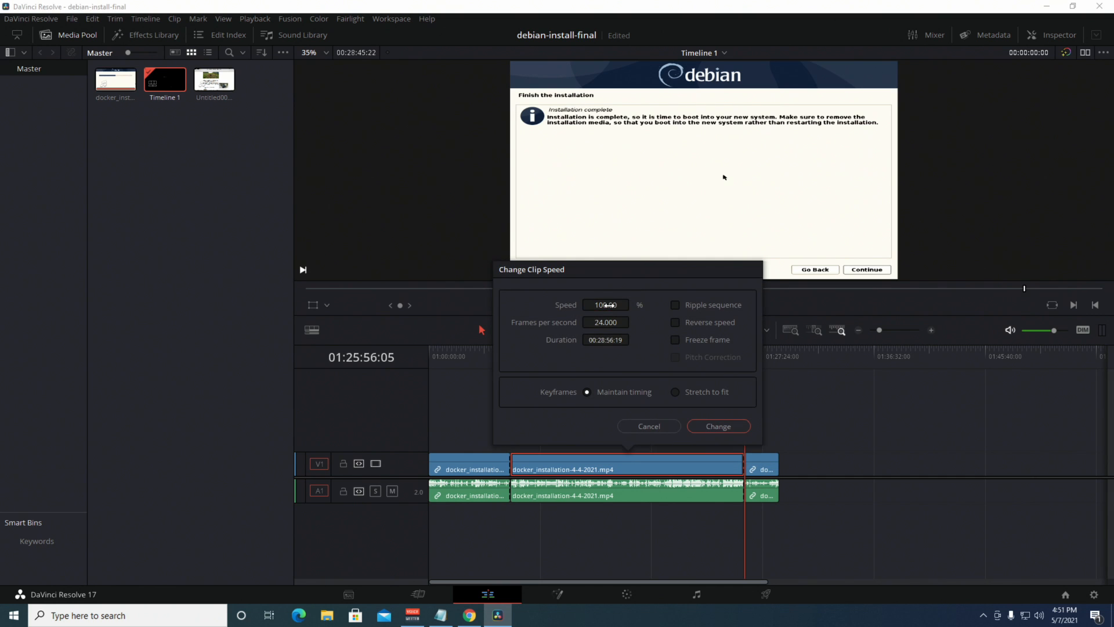
click(606, 304)
text(0)
click(688, 393)
click(709, 427)
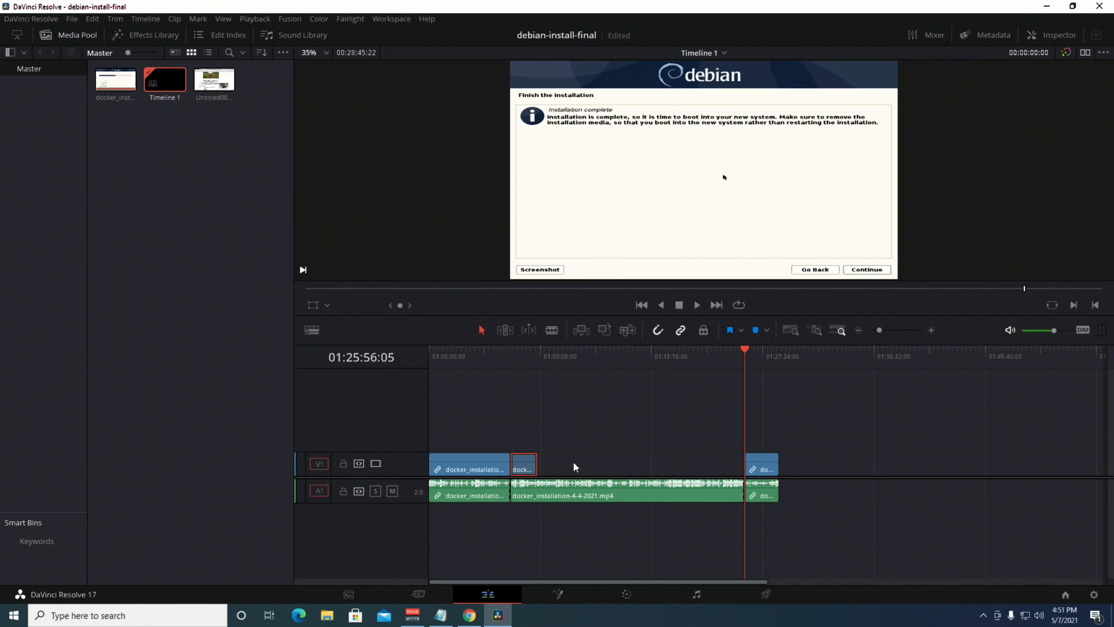
Step: Delete the unlinked audio of the middle segment from the A1 track without rippling the timeline
click(572, 497)
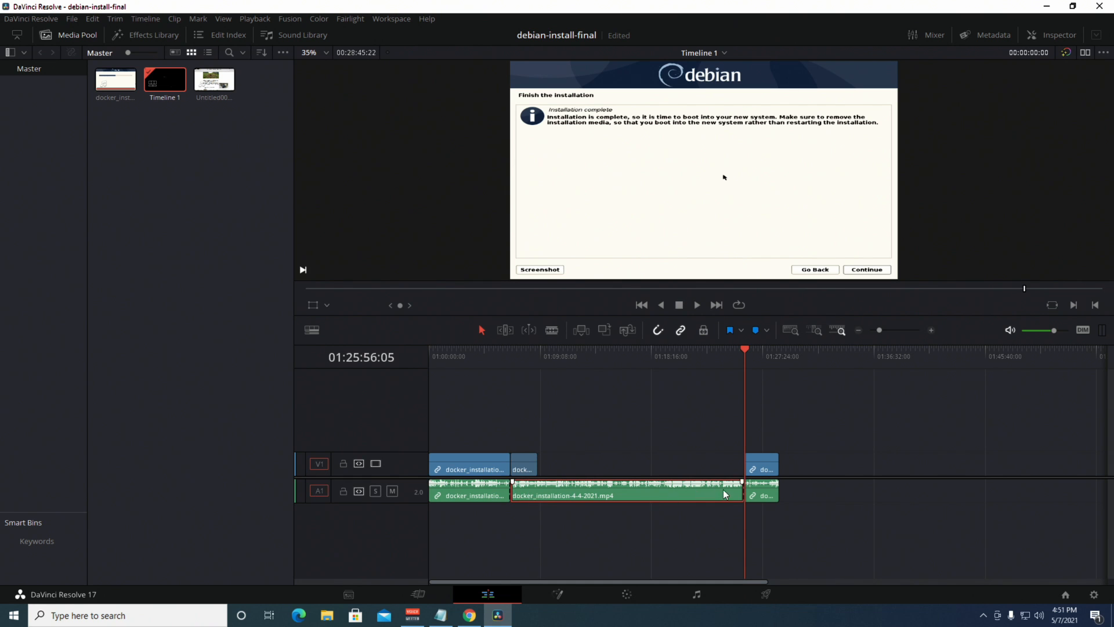
right_click(650, 490)
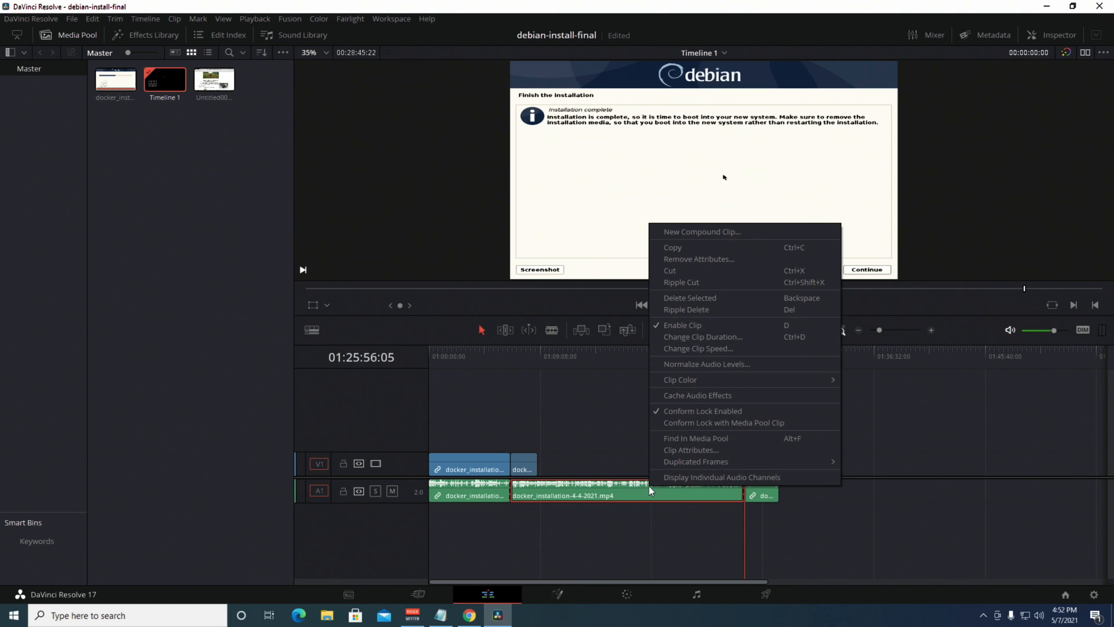
click(679, 300)
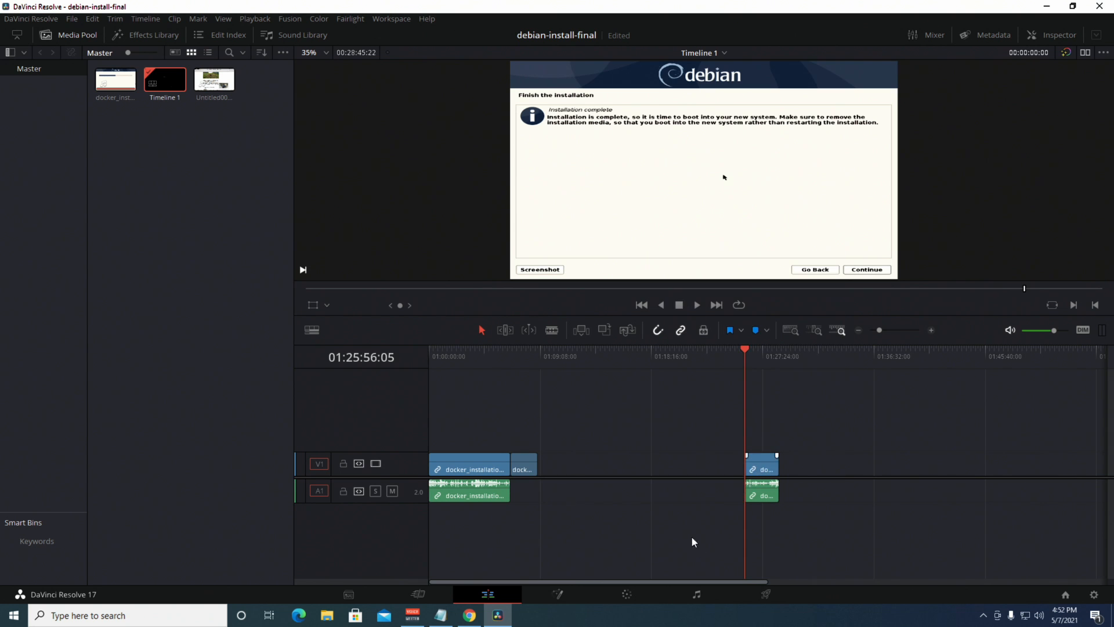
Step: Move the final linked segment earlier so that it snaps against the end of the sped-up video segment
drag(753, 466, 547, 467)
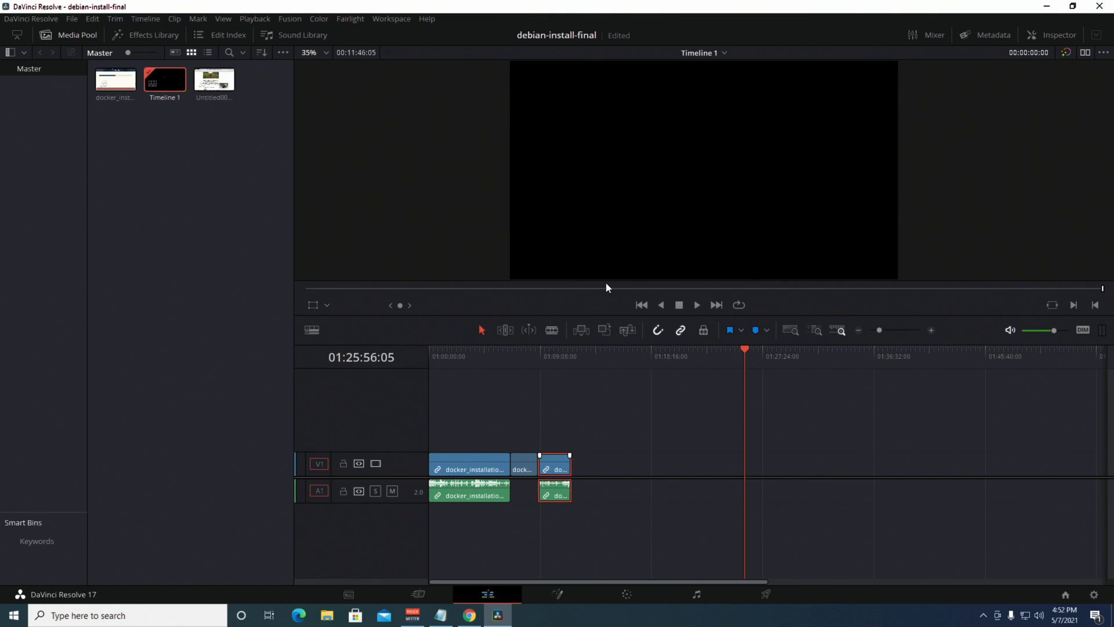
click(543, 466)
mouse_move(552, 469)
mouse_down()
mouse_move(592, 470)
mouse_move(569, 469)
mouse_up()
Step: Turn snapping off and slide the final segment slightly earlier over the end of the sped-up segment
click(145, 19)
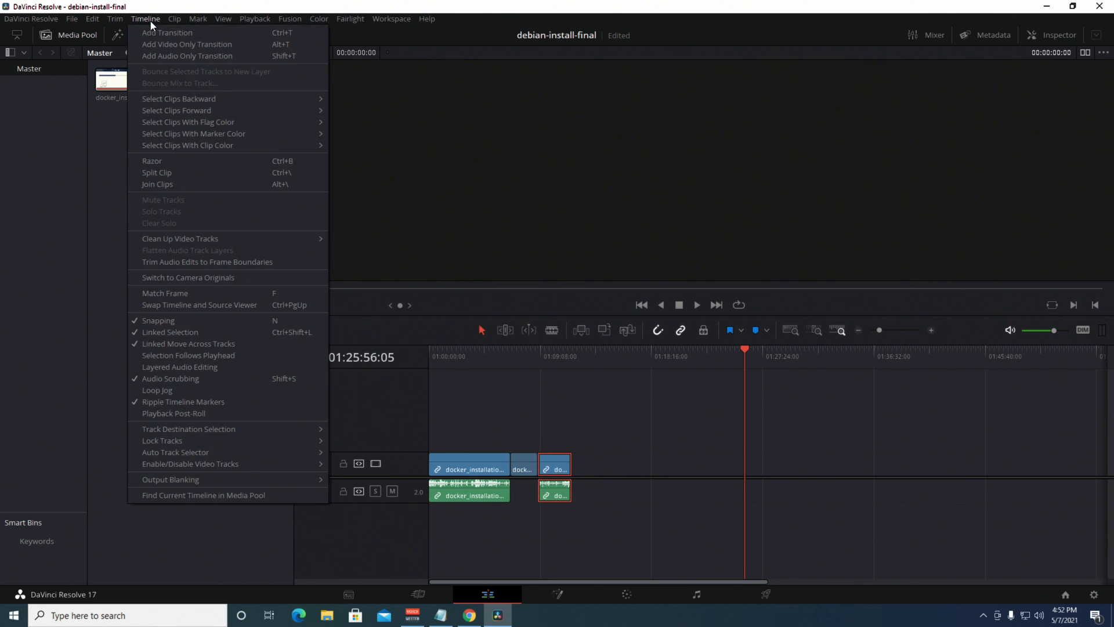
click(158, 322)
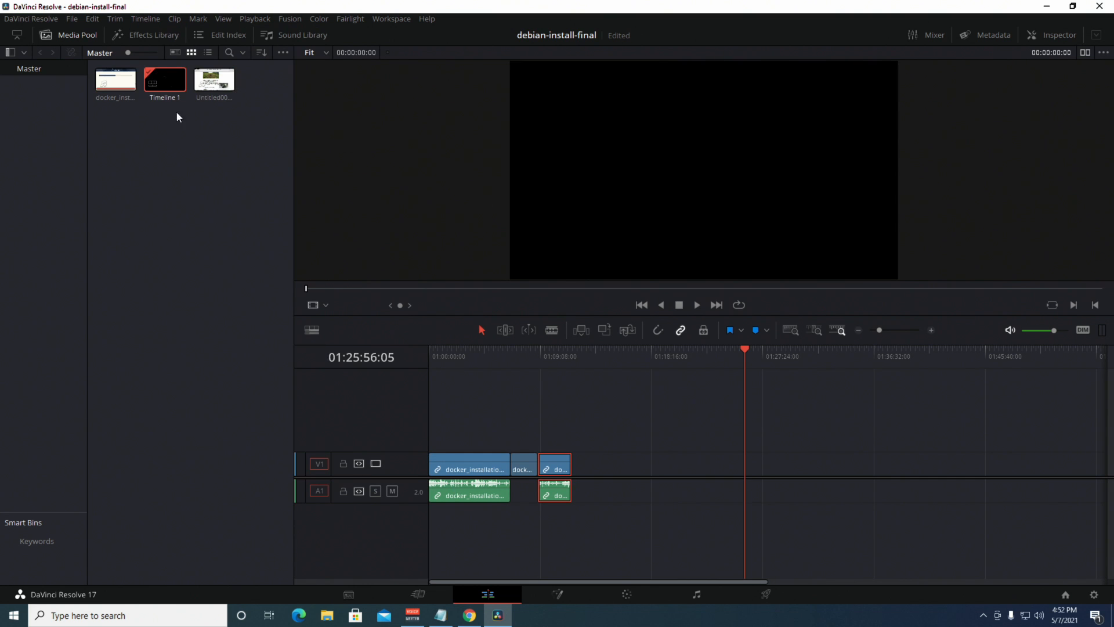
mouse_move(554, 486)
mouse_down()
mouse_move(549, 469)
mouse_move(560, 467)
mouse_move(551, 471)
mouse_up()
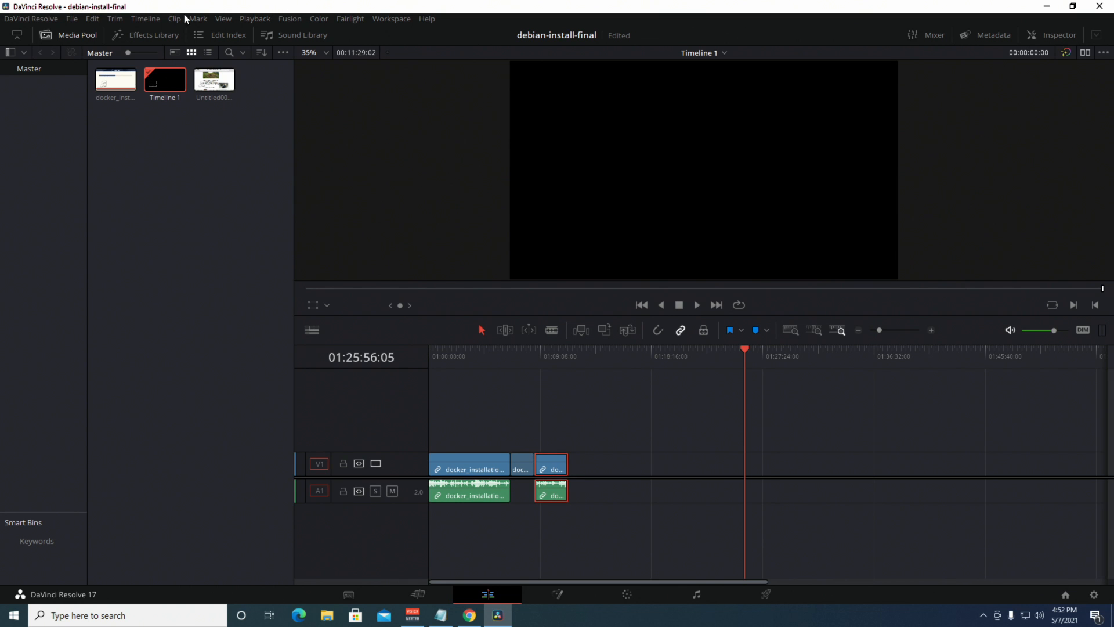
Step: Shift the final segment a little further over the sped-up segment's end, turn snapping back on and deselect the clips
click(123, 19)
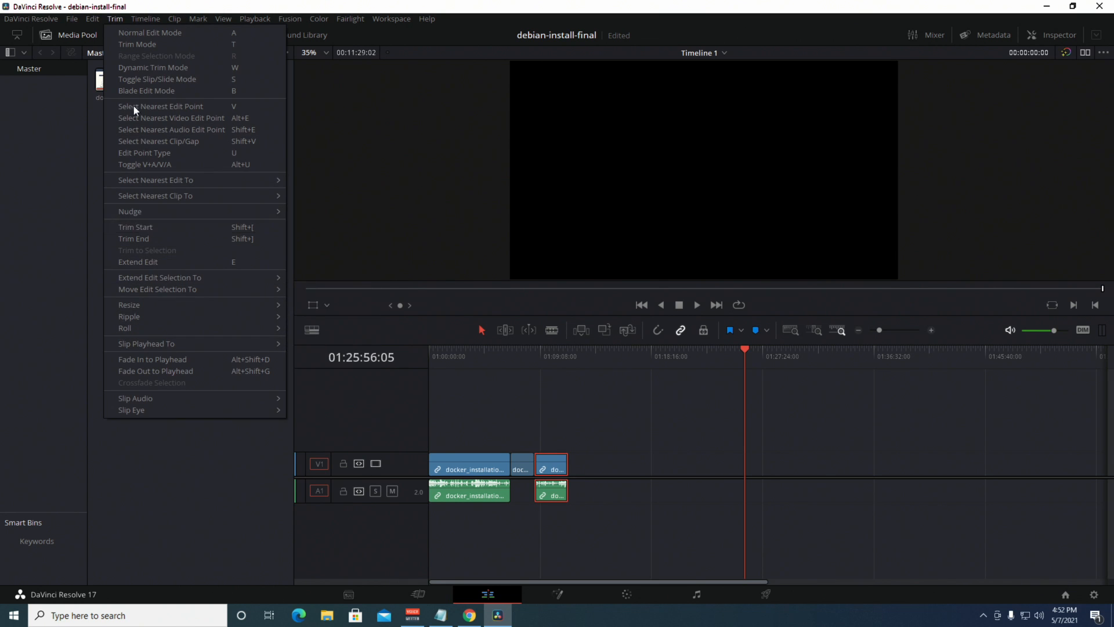
mouse_move(139, 20)
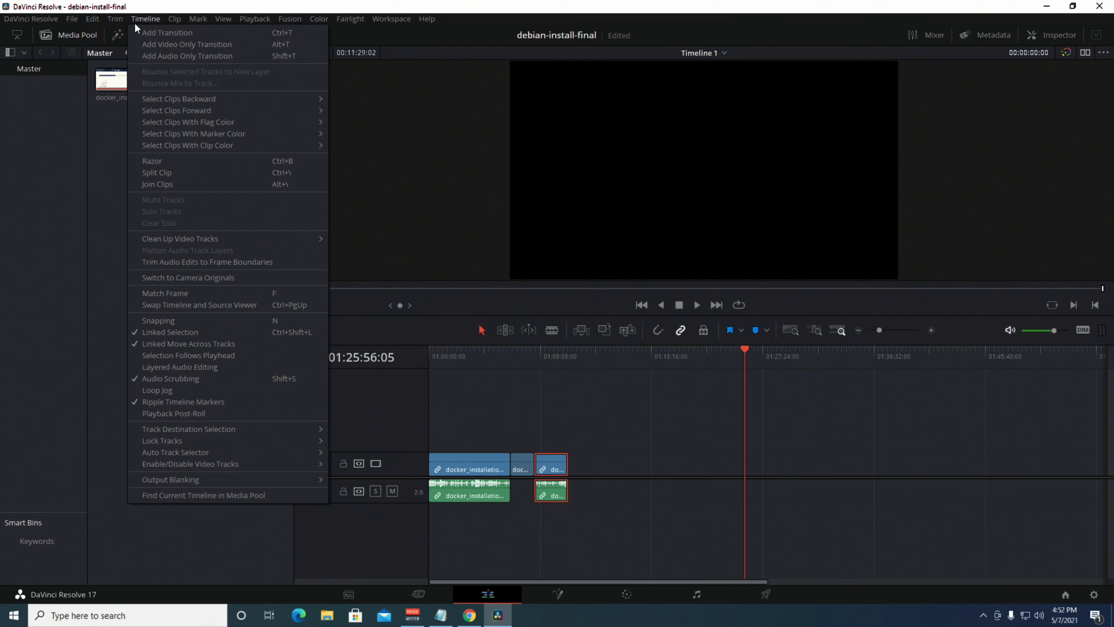
click(164, 320)
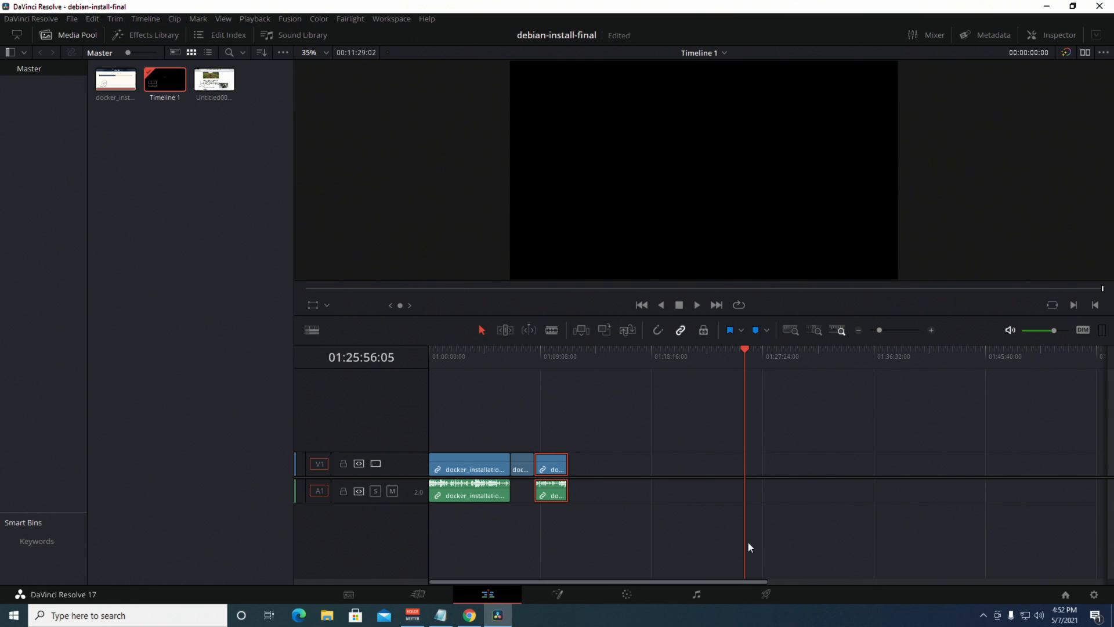
mouse_move(555, 468)
mouse_down()
mouse_move(596, 468)
mouse_move(527, 469)
mouse_move(622, 470)
mouse_move(537, 466)
mouse_move(559, 467)
mouse_up()
click(658, 330)
click(568, 576)
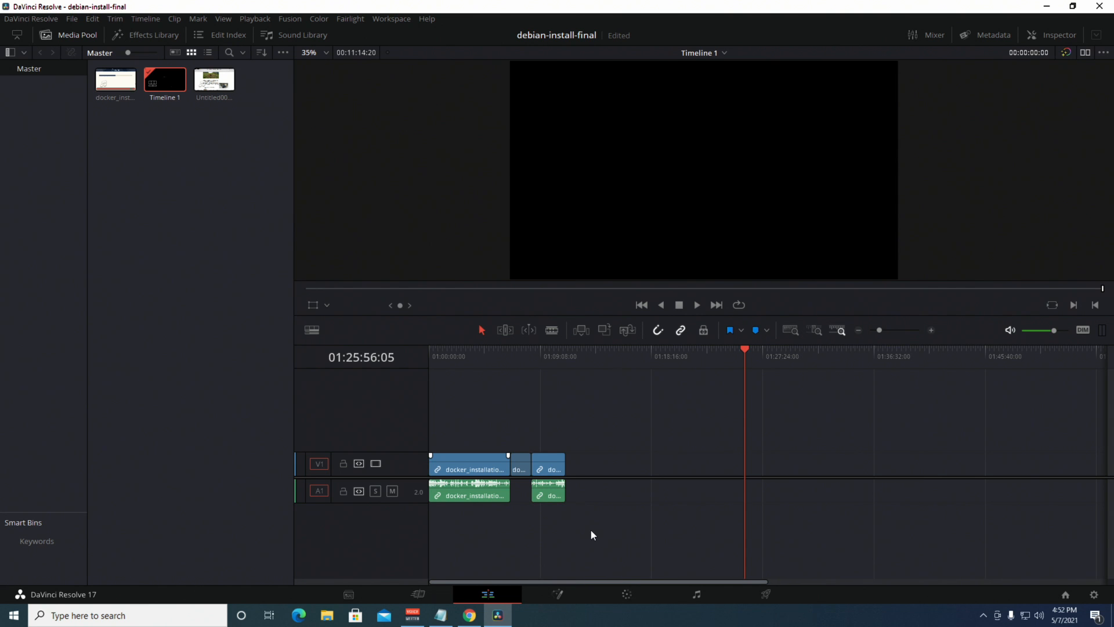
Step: Reopen the clip speed settings of the sped-up middle segment to review them, and cancel without applying a change
right_click(520, 469)
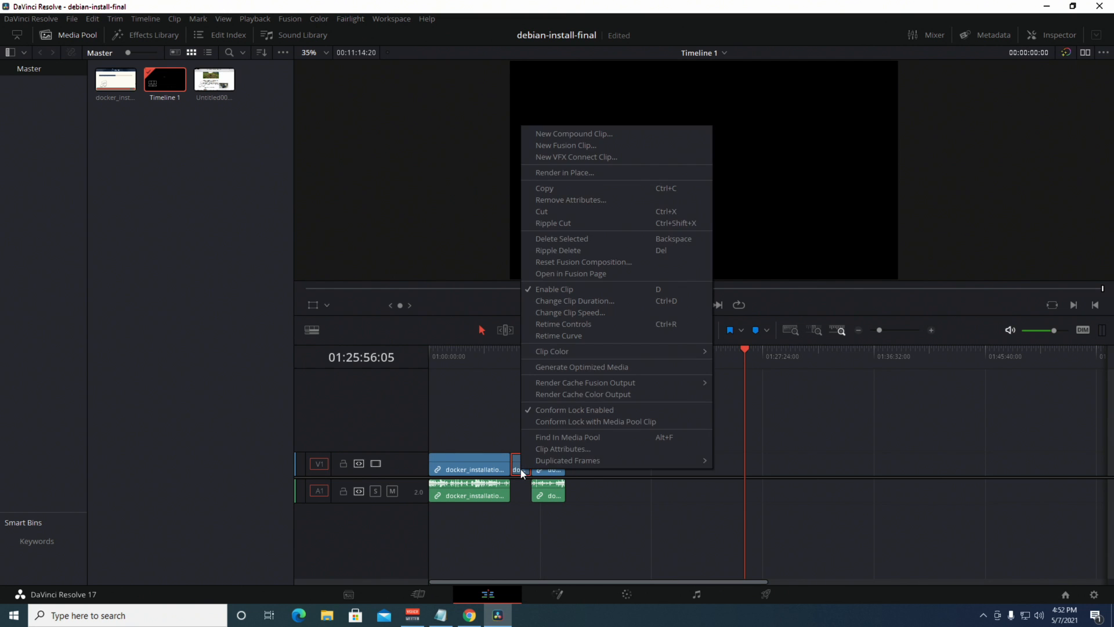
click(590, 312)
click(492, 305)
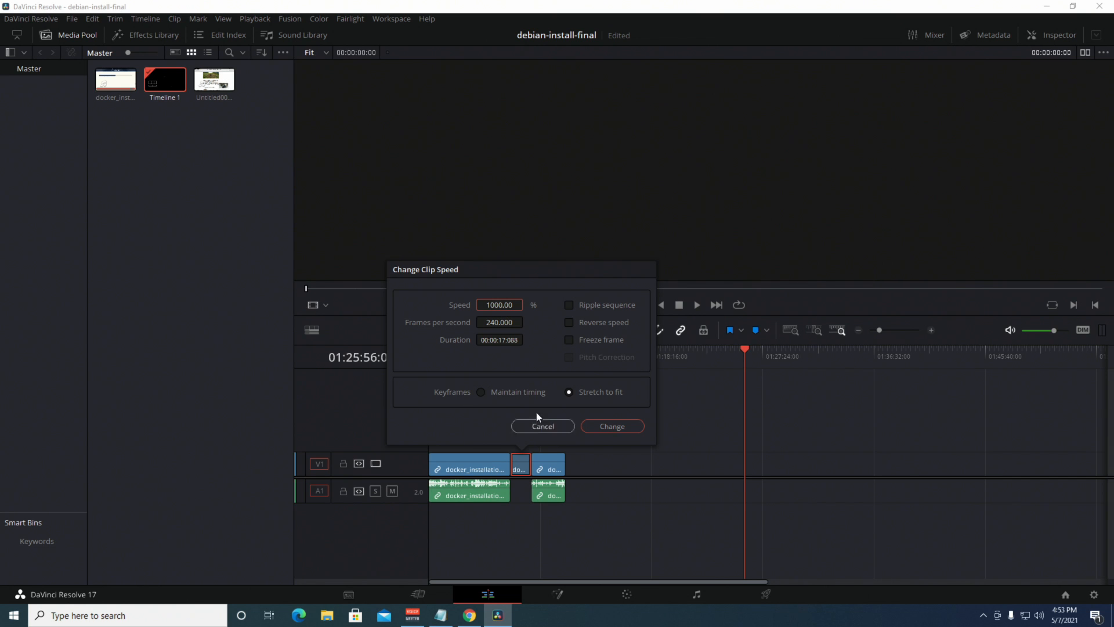
click(552, 428)
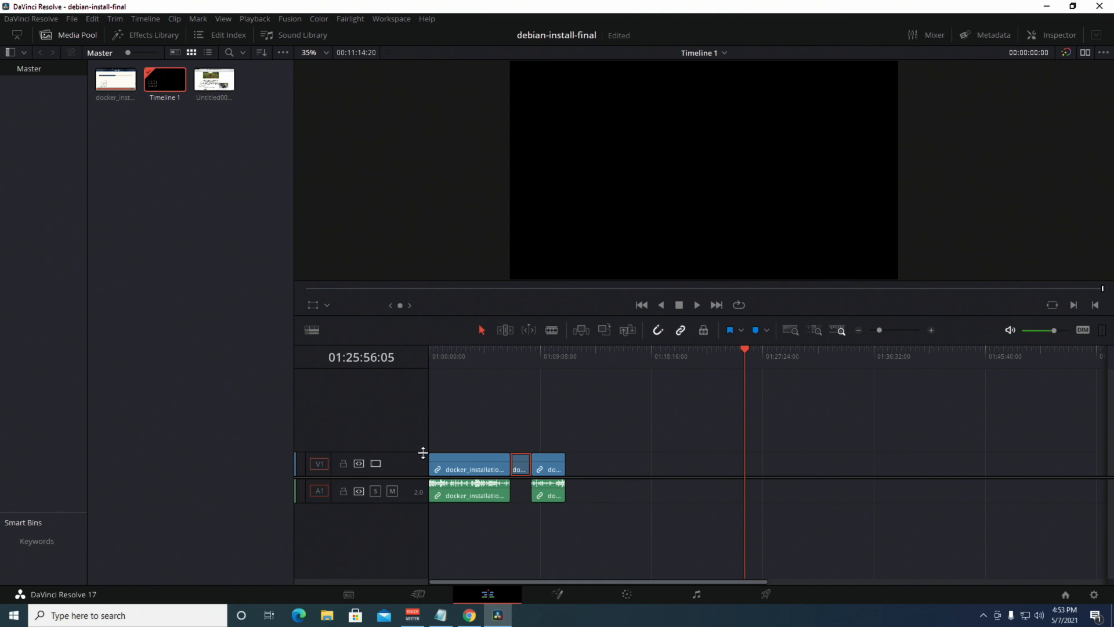
Step: Add Untitled00042305.mp4 from the media pool to the timeline directly after the final Debian segment
click(204, 86)
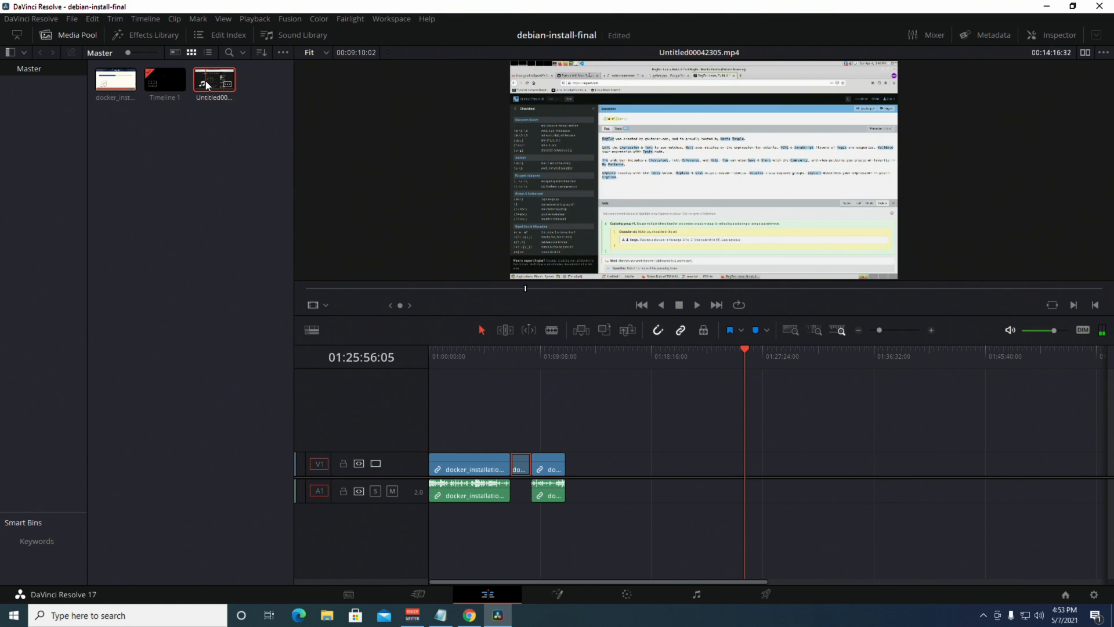
drag(210, 82, 568, 479)
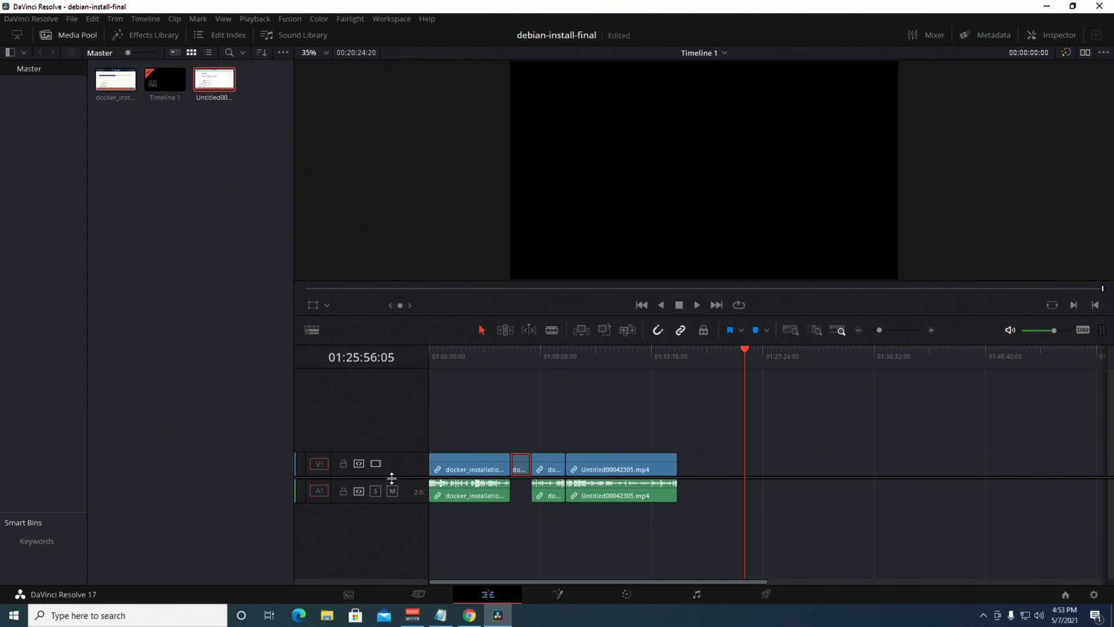
Step: Add a second video track above V1 and a second stereo audio track below A1
right_click(384, 441)
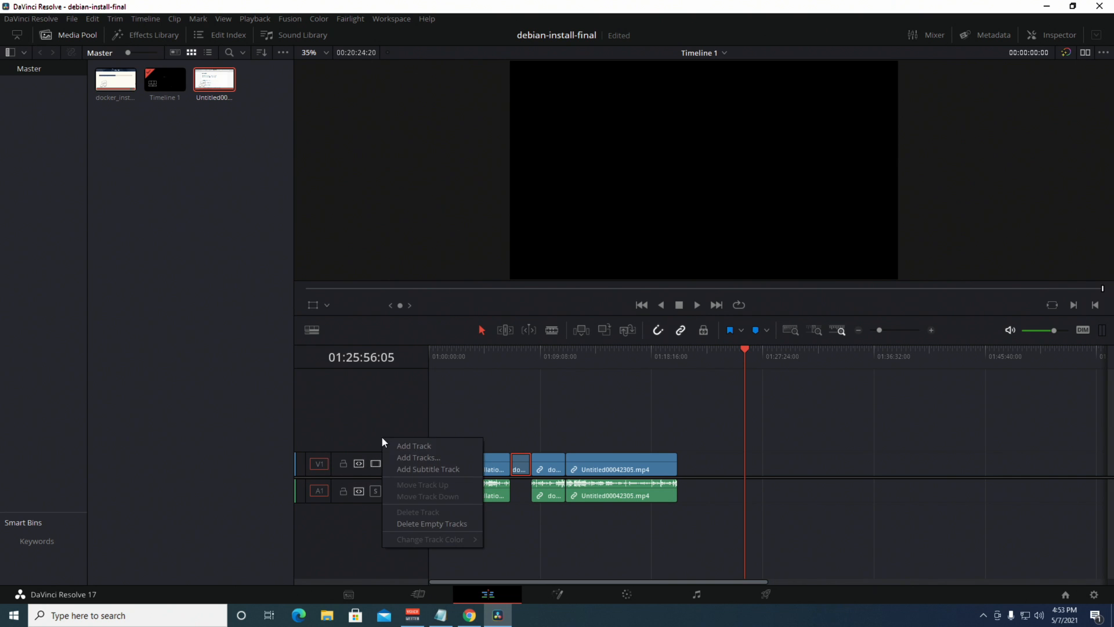
click(430, 446)
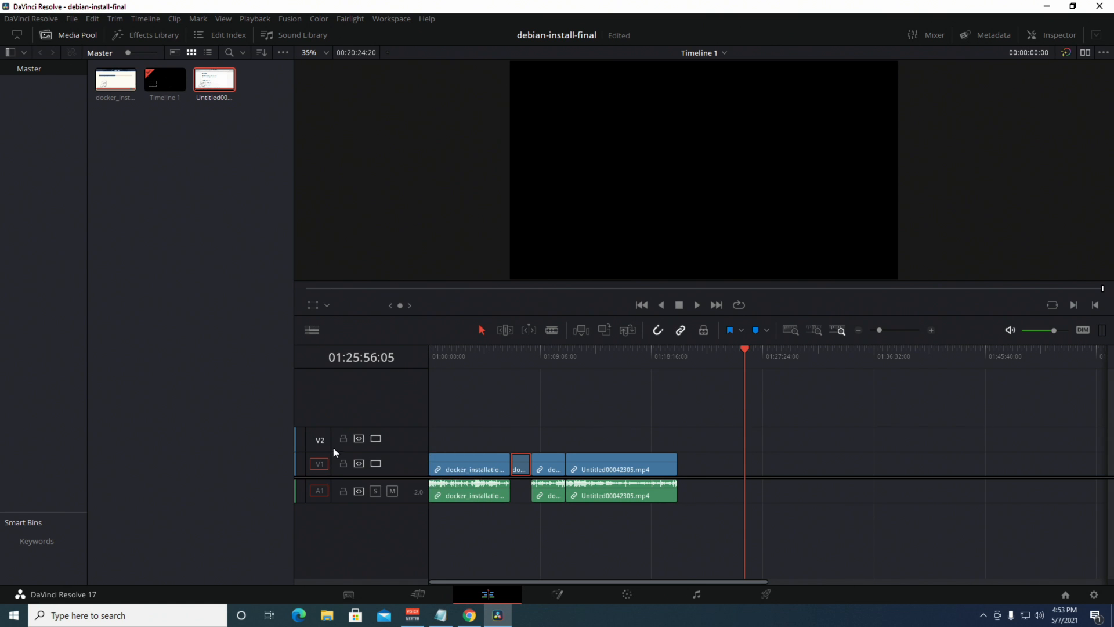
right_click(361, 534)
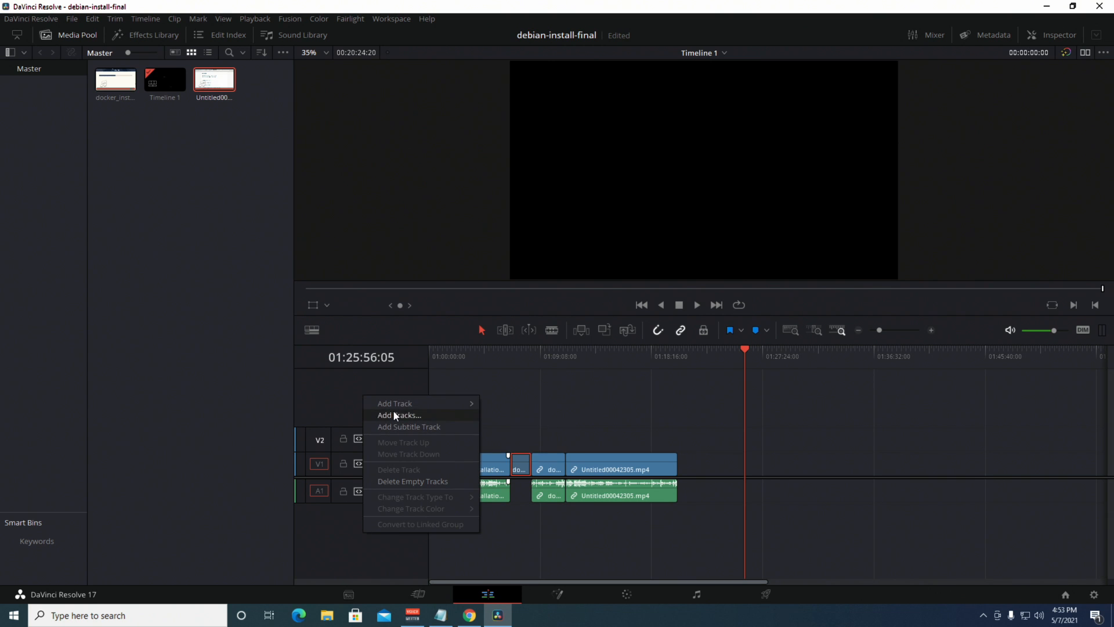
click(412, 415)
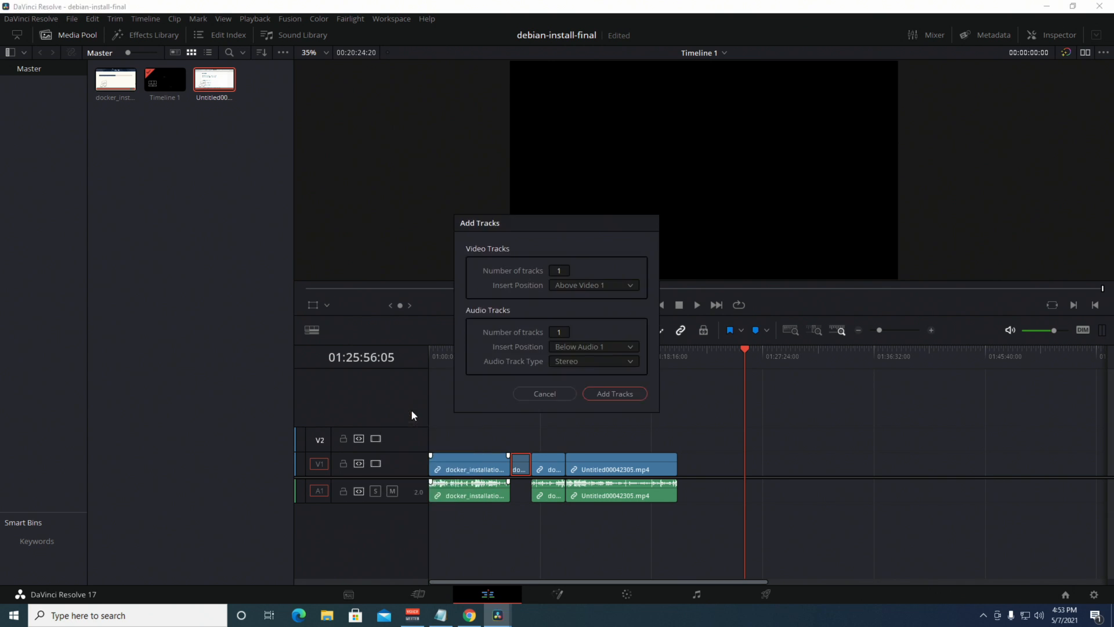
click(545, 394)
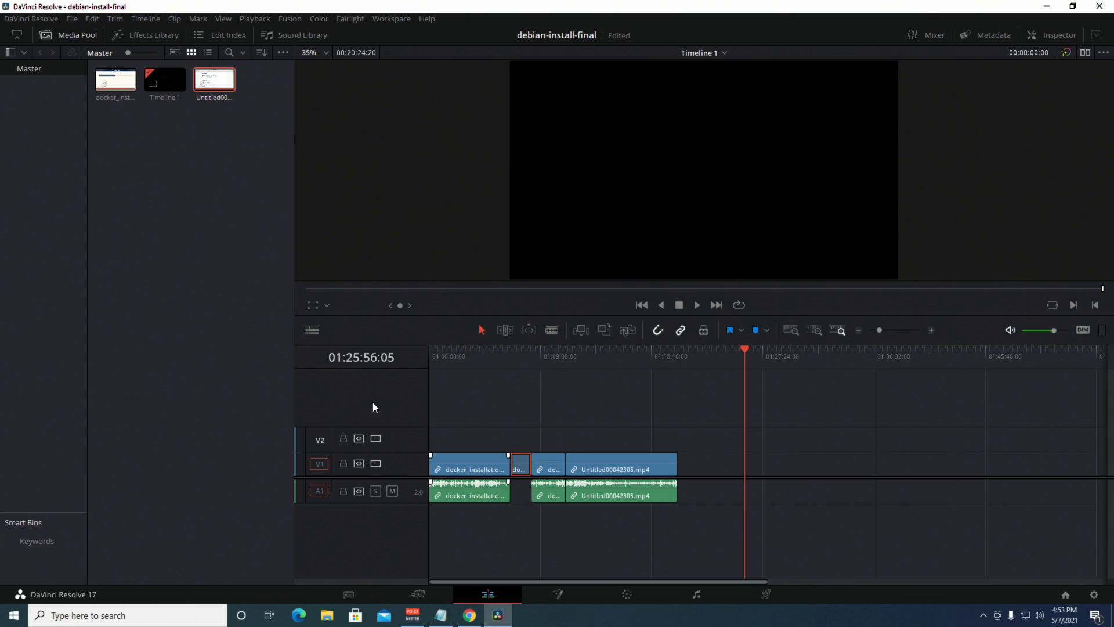
right_click(338, 507)
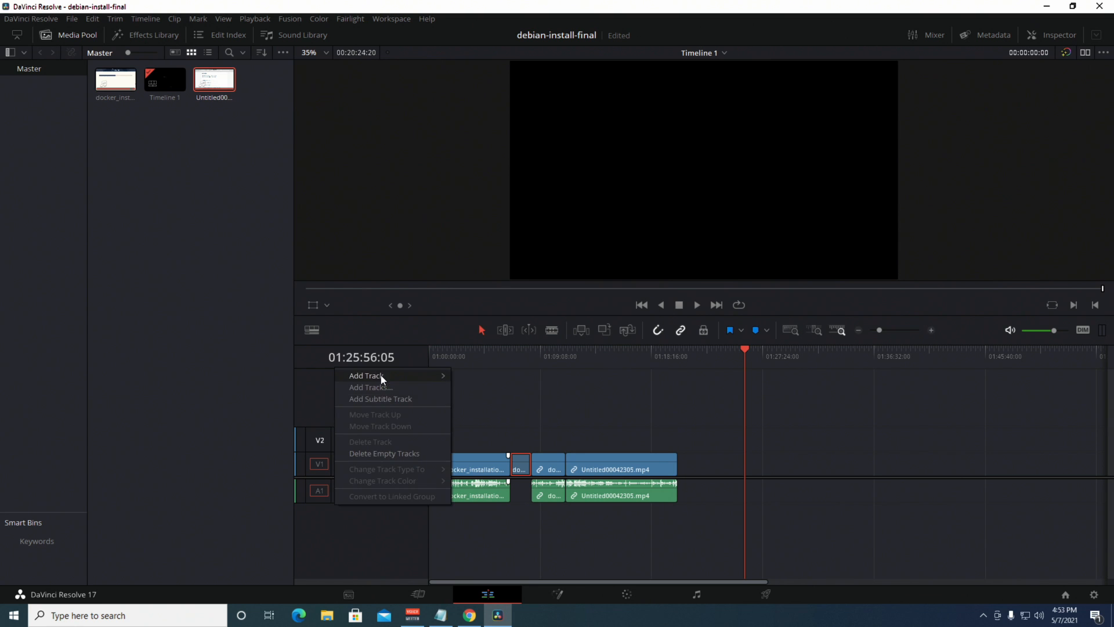
mouse_move(384, 377)
click(479, 389)
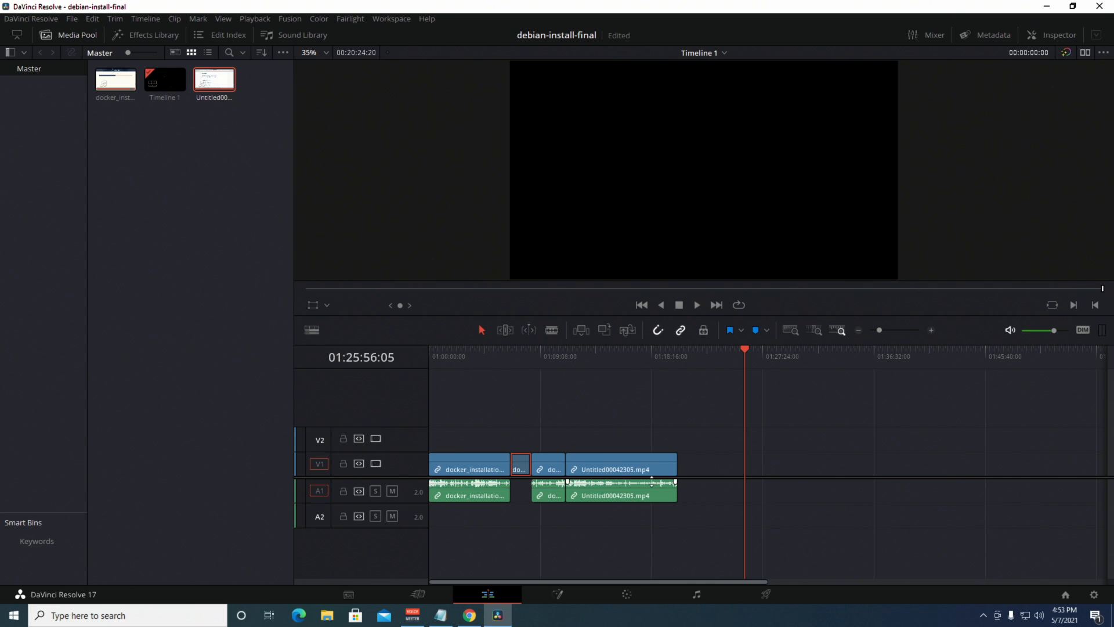
Step: Move the Untitled00042305.mp4 clip between the V1/A1 and V2/A2 tracks, leaving it on V1 and A1
drag(610, 467, 609, 442)
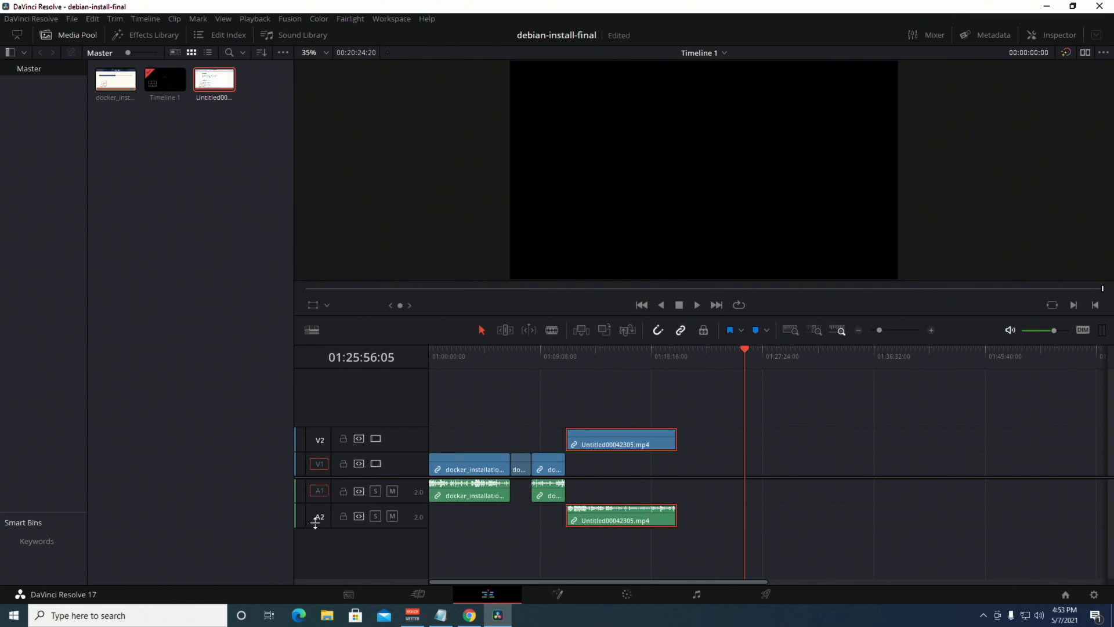
drag(618, 447, 618, 467)
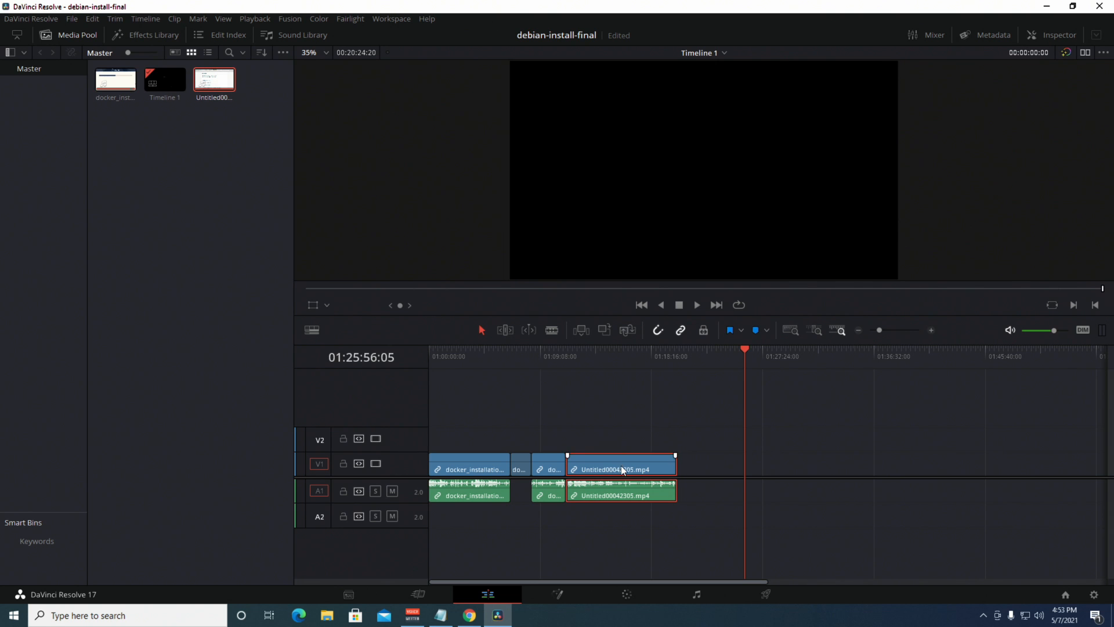
drag(610, 471, 613, 445)
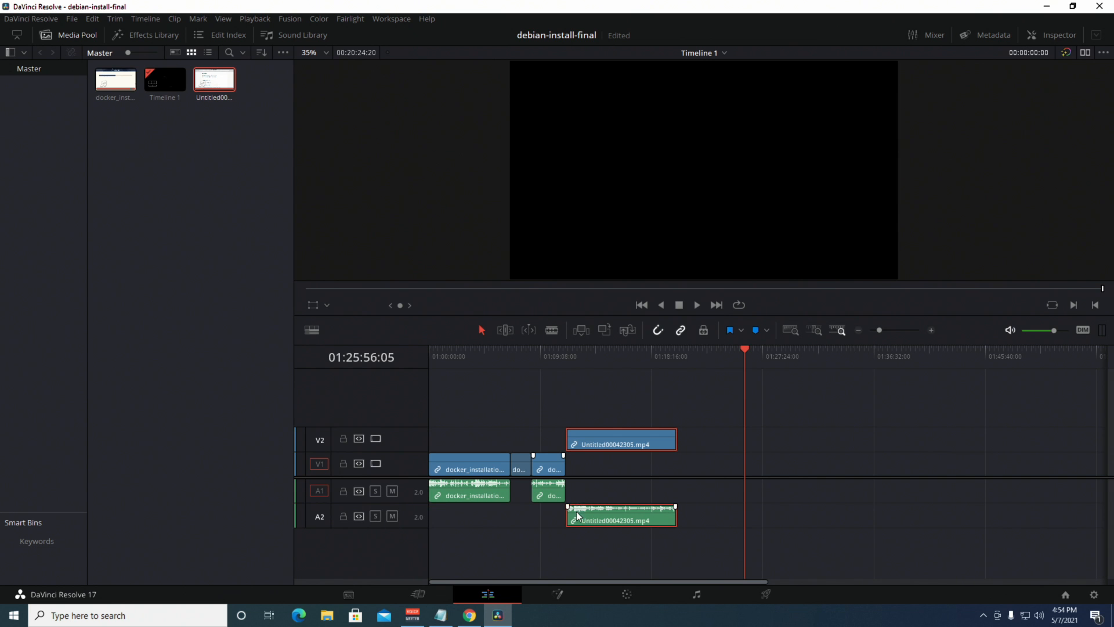
drag(606, 512, 605, 490)
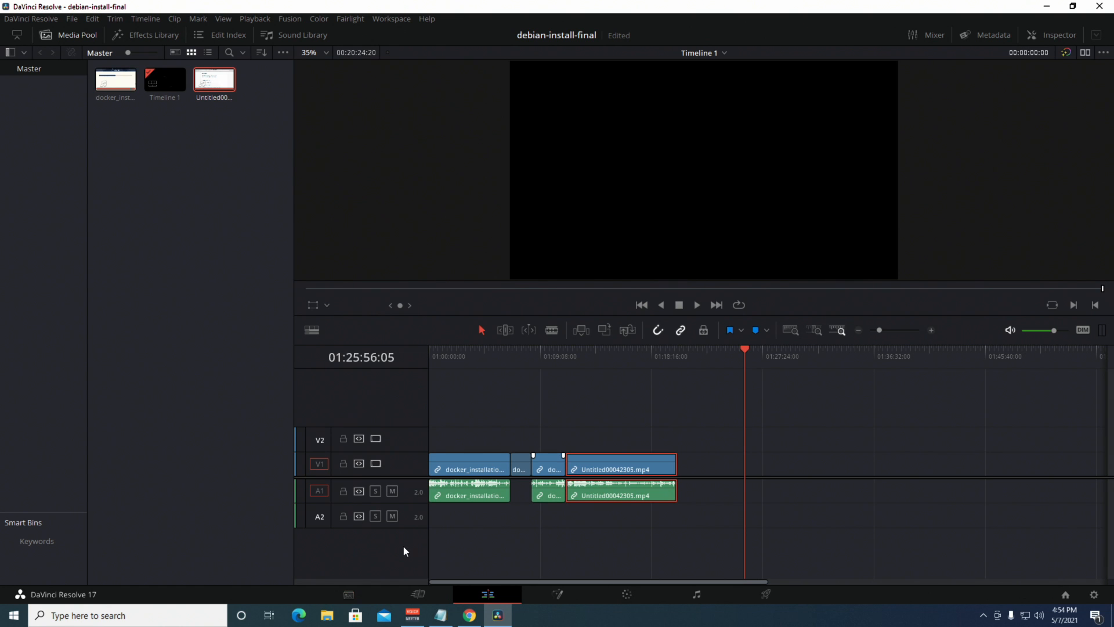
Step: Delete the empty A2 audio track and the empty V2 video track
right_click(404, 516)
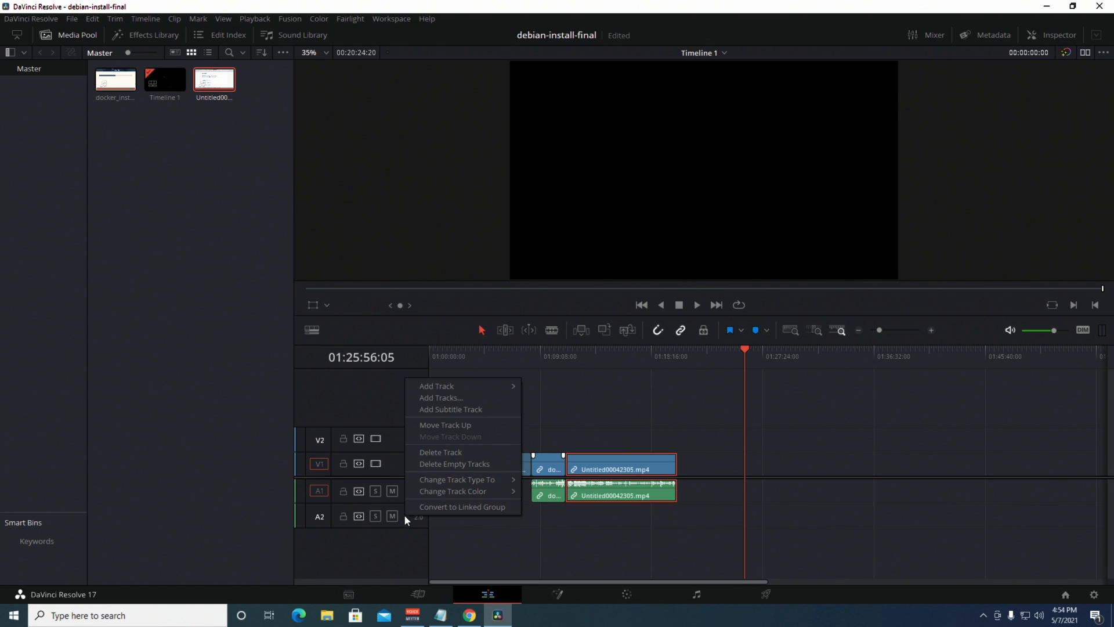
click(439, 452)
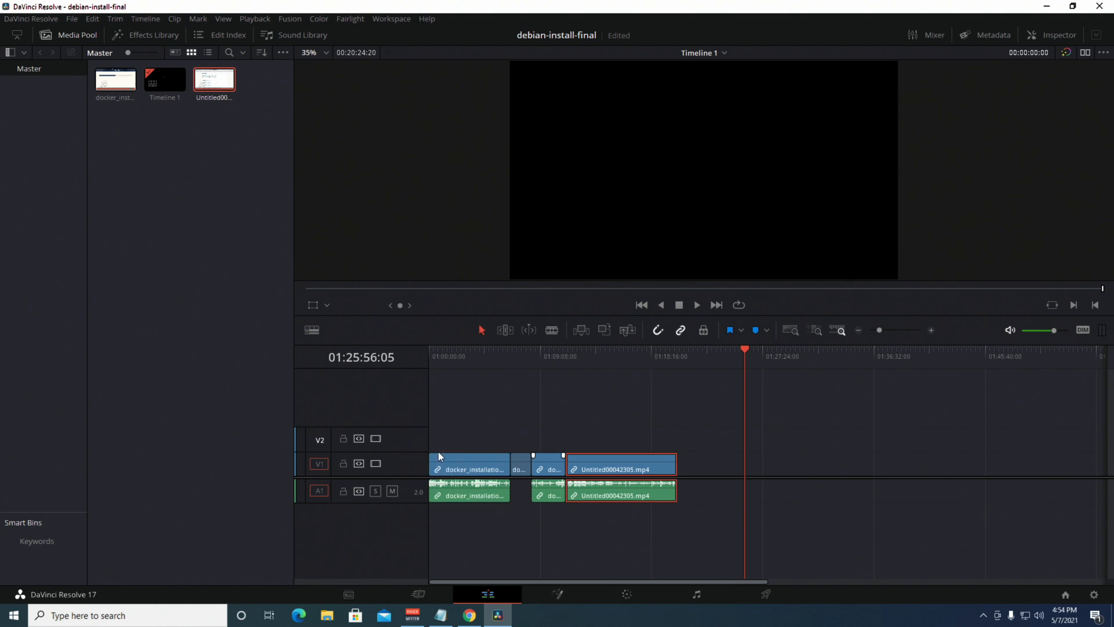
right_click(395, 440)
click(419, 513)
Step: Move the playhead to the start of the sped-up segment at 01:06:44:09 and switch to the Deliver page
drag(743, 351, 511, 352)
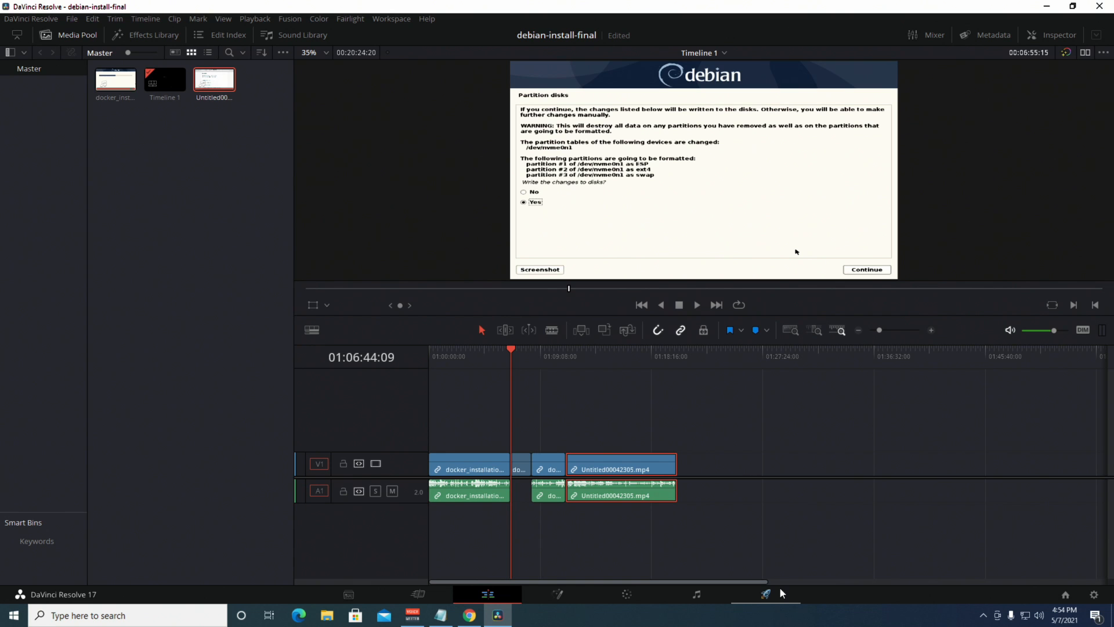
click(776, 603)
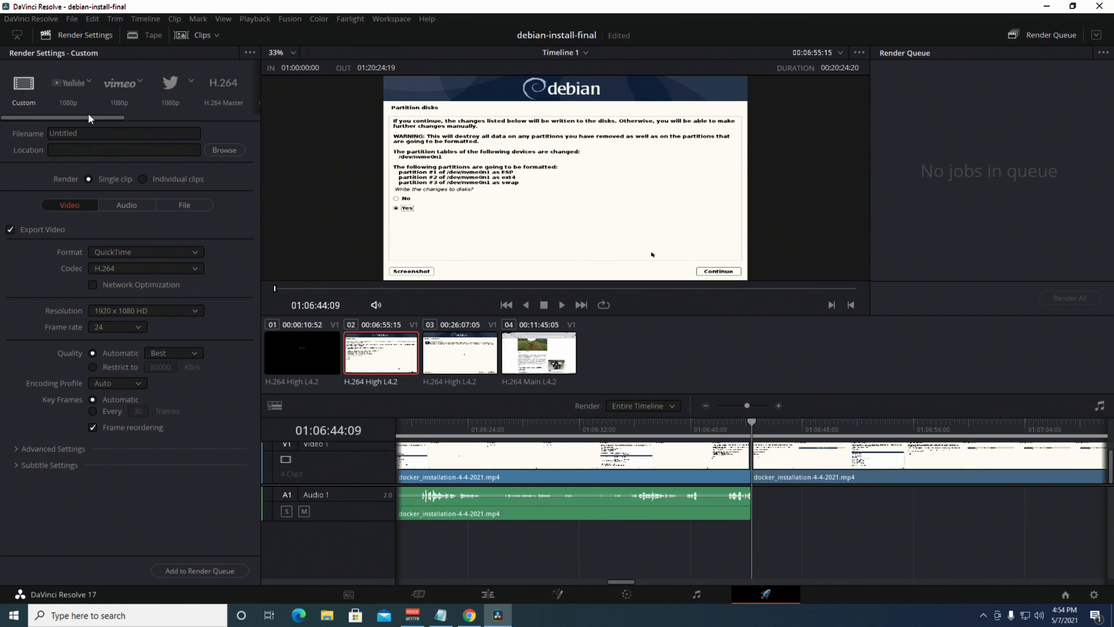
Step: Name the render file debian-install-final2 and set its destination to the Videos folder
double_click(97, 134)
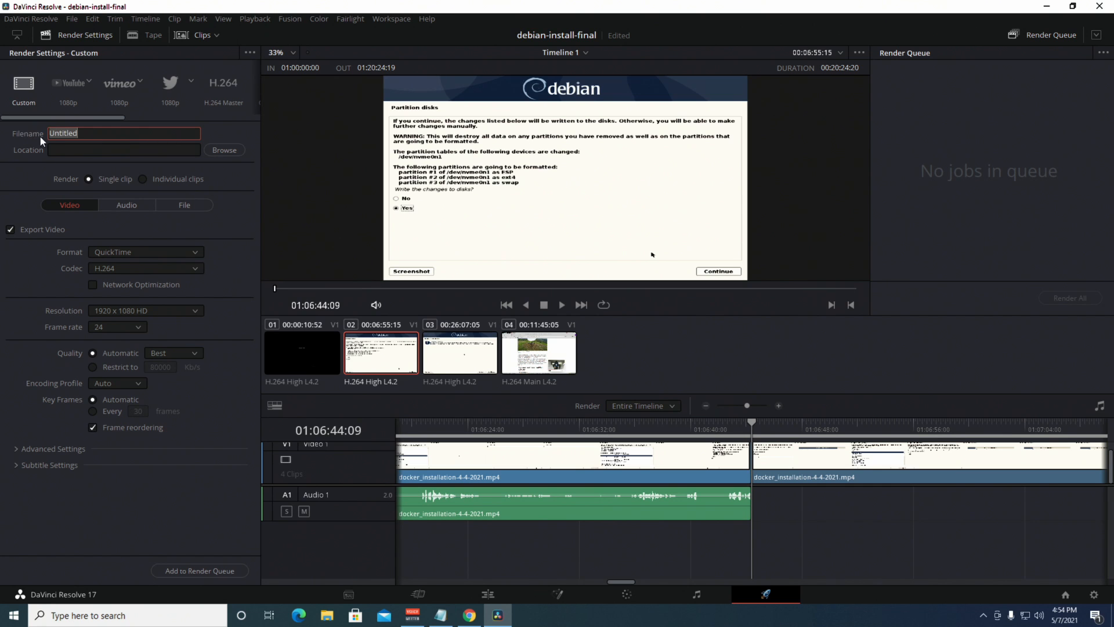
text(debian-install-fina)
click(224, 150)
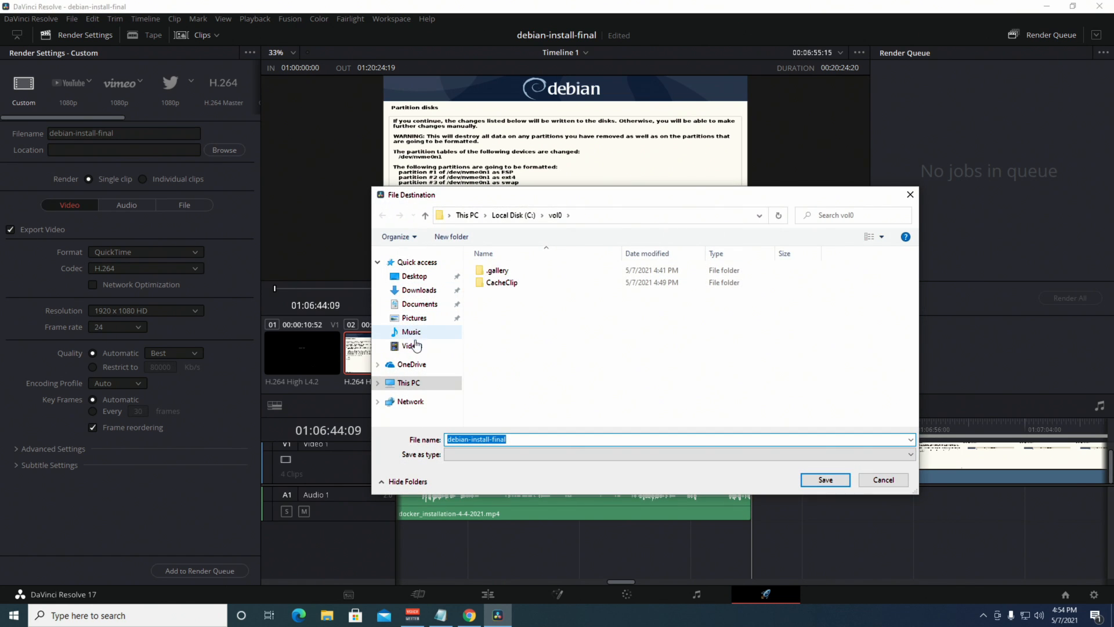
click(412, 346)
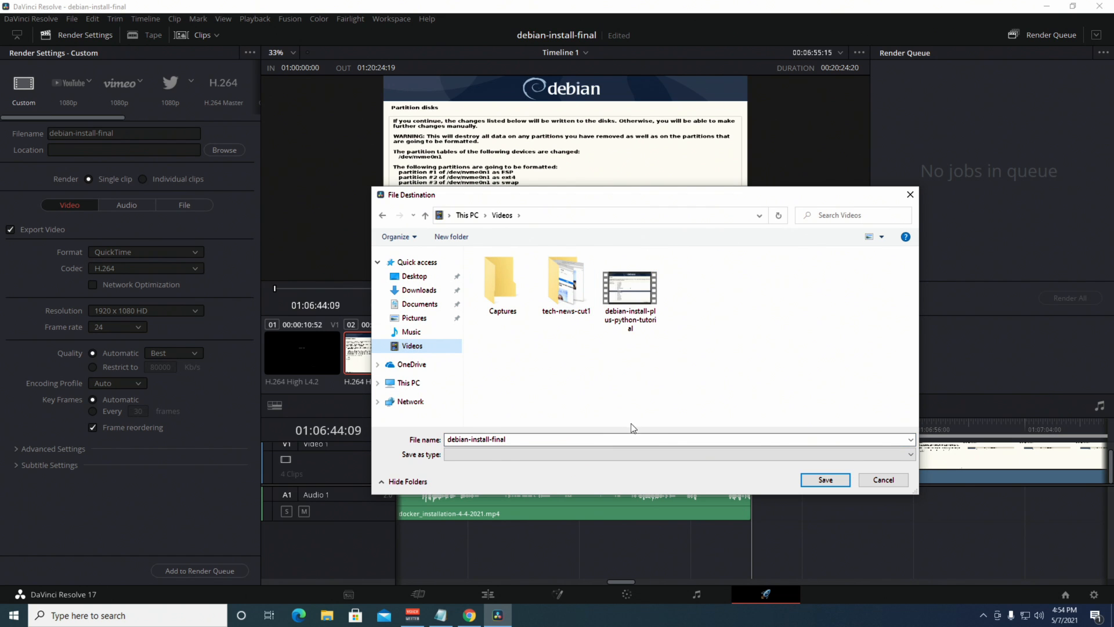
click(586, 436)
text(2)
key(ctrl+z)
click(575, 437)
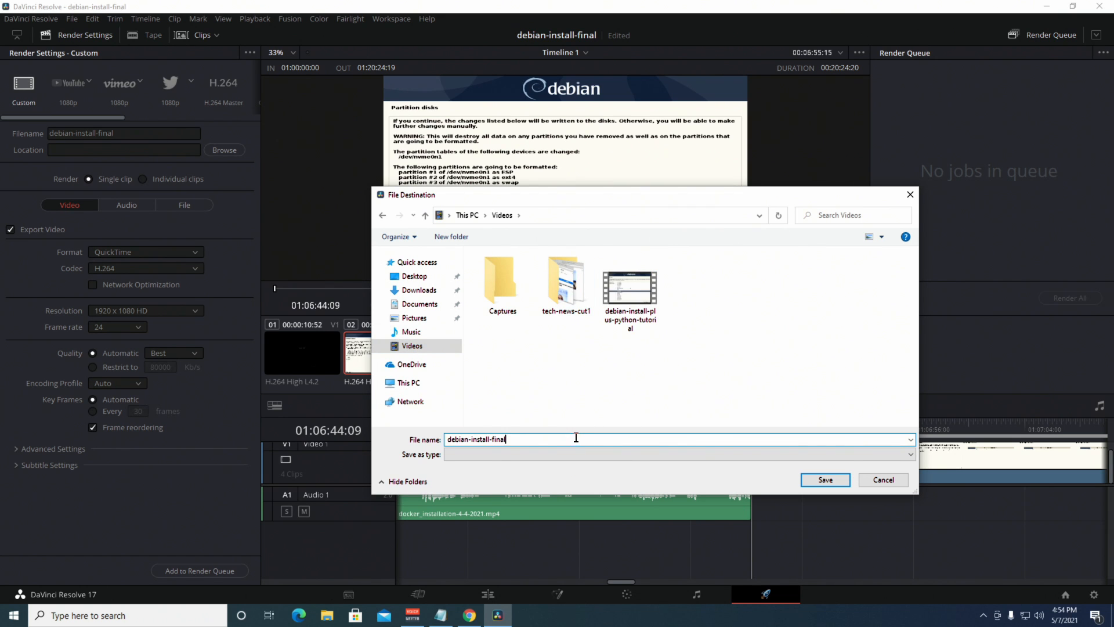
text(2)
click(824, 483)
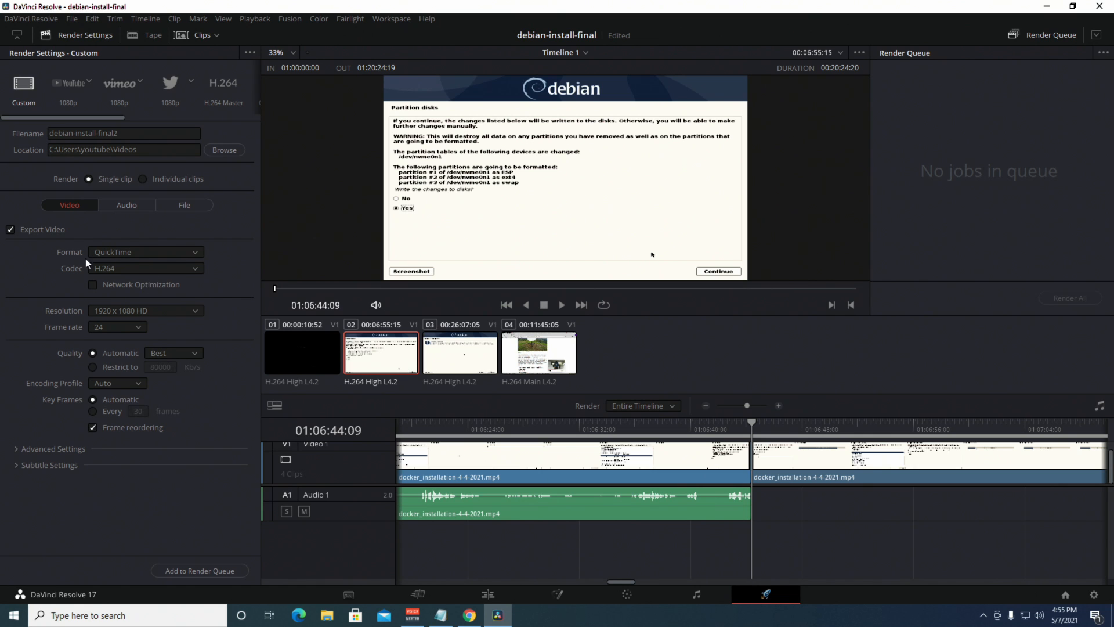
Step: Set the export format to MP4 and the frame rate to 30 (3:2)
click(102, 253)
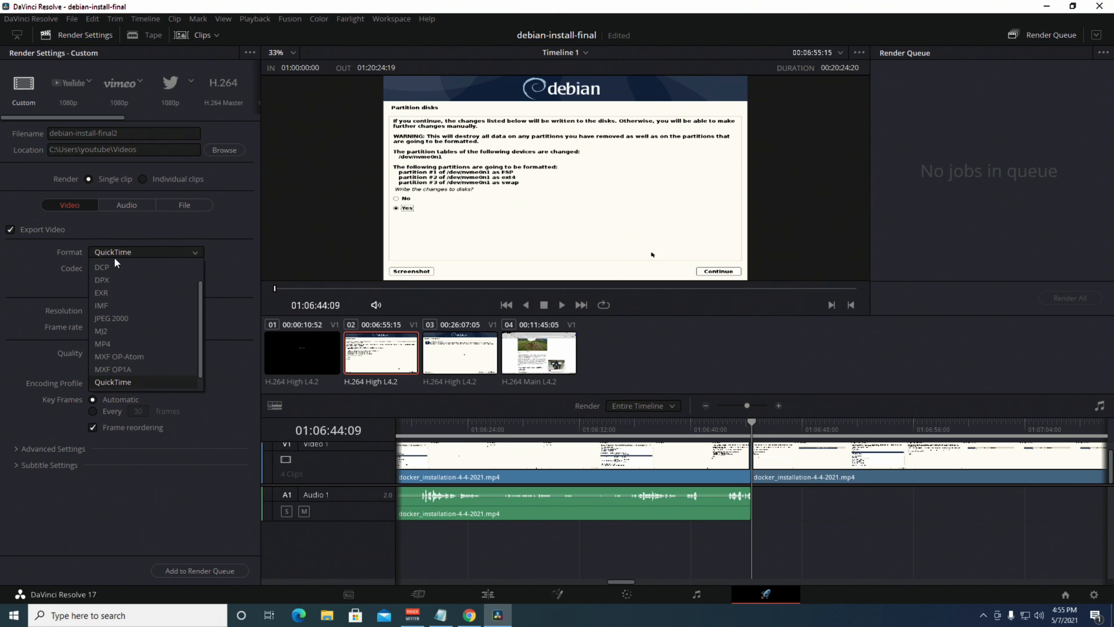
click(110, 345)
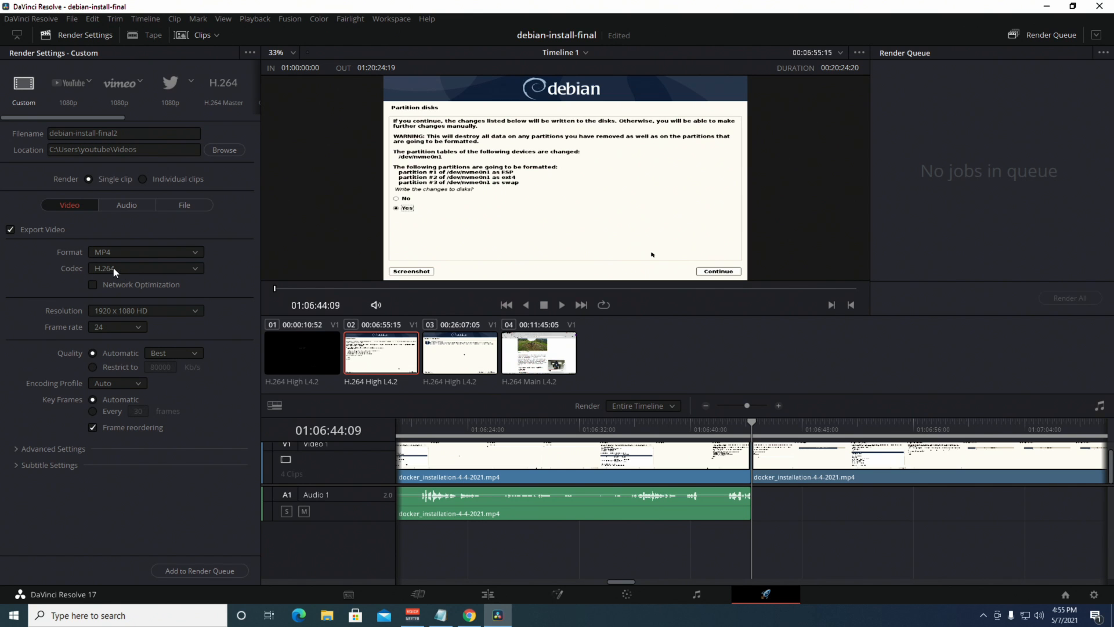
click(145, 310)
click(116, 327)
click(109, 366)
Step: Add the export job to the render queue and start rendering it
click(193, 571)
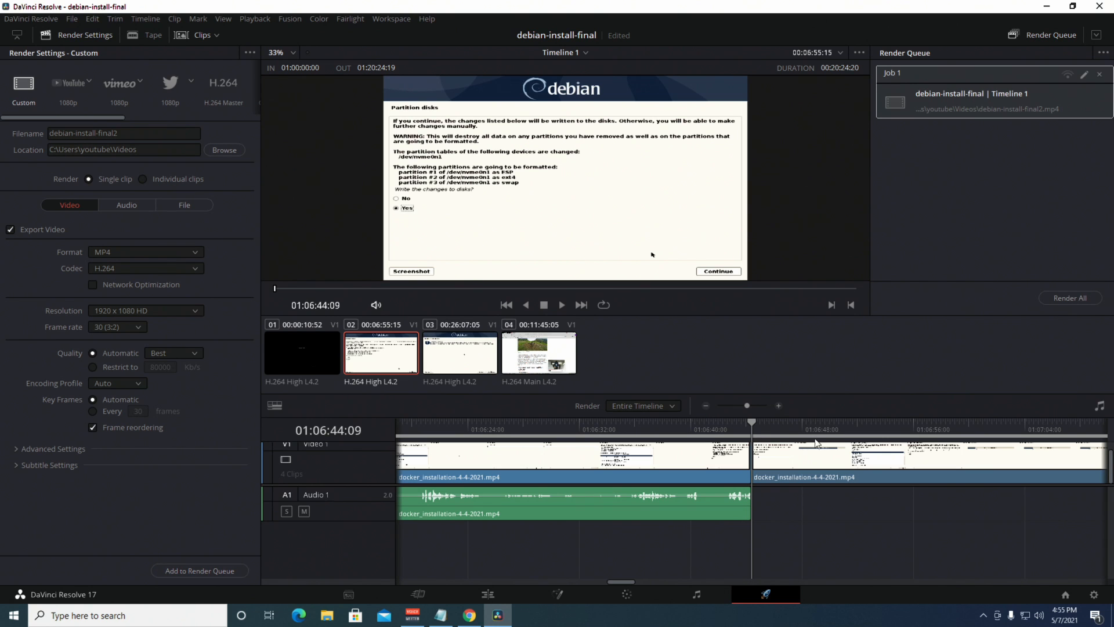
click(1073, 298)
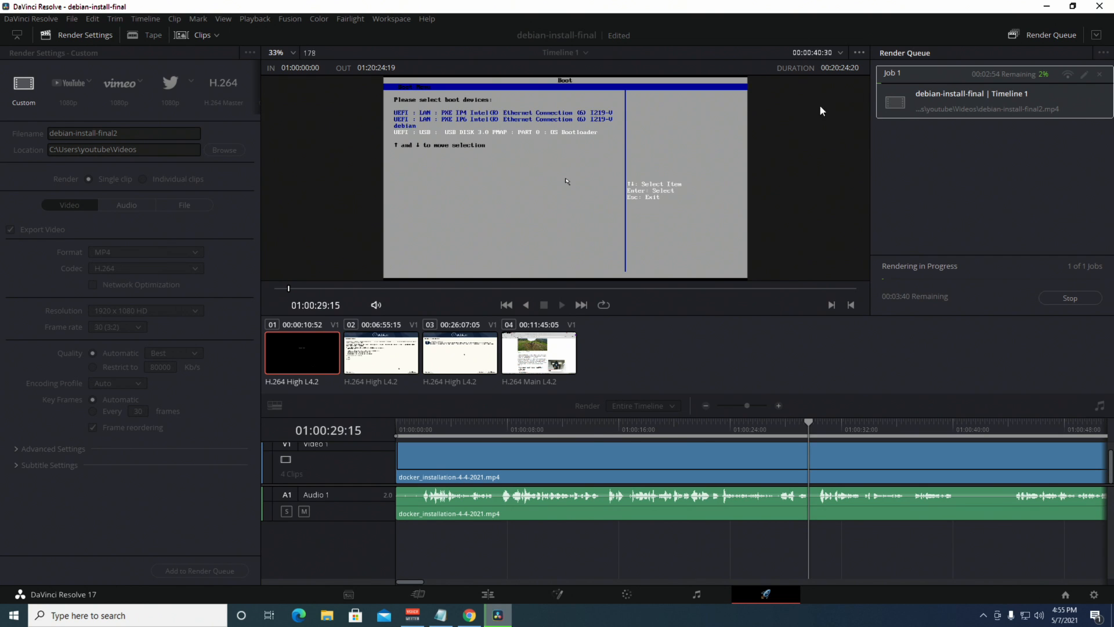
Step: Turn off the viewer's updates during renders
click(861, 52)
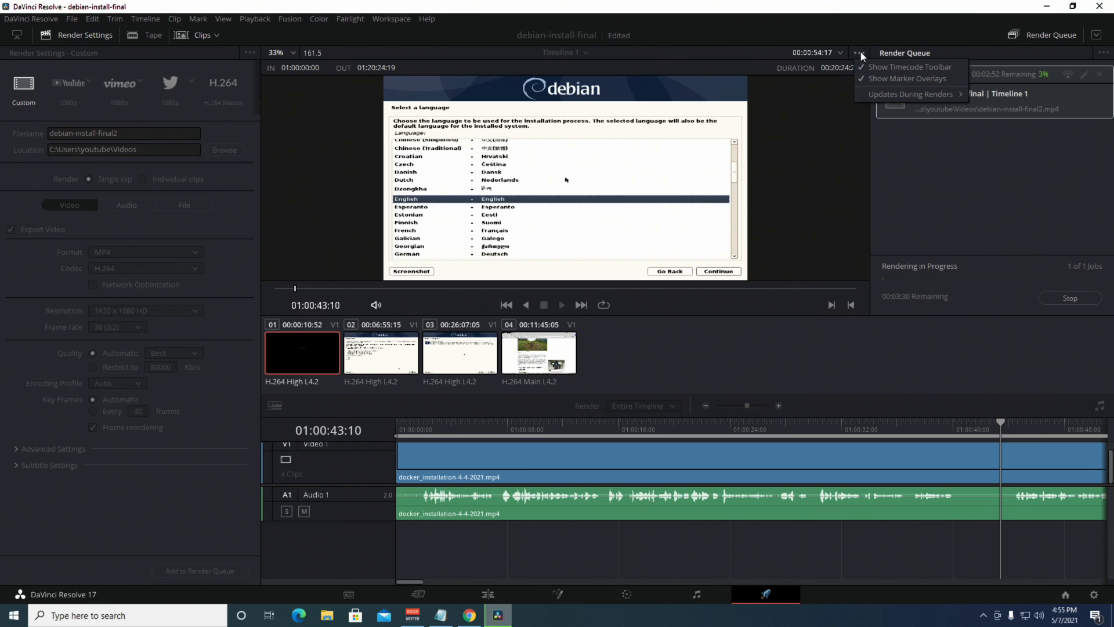
mouse_move(913, 95)
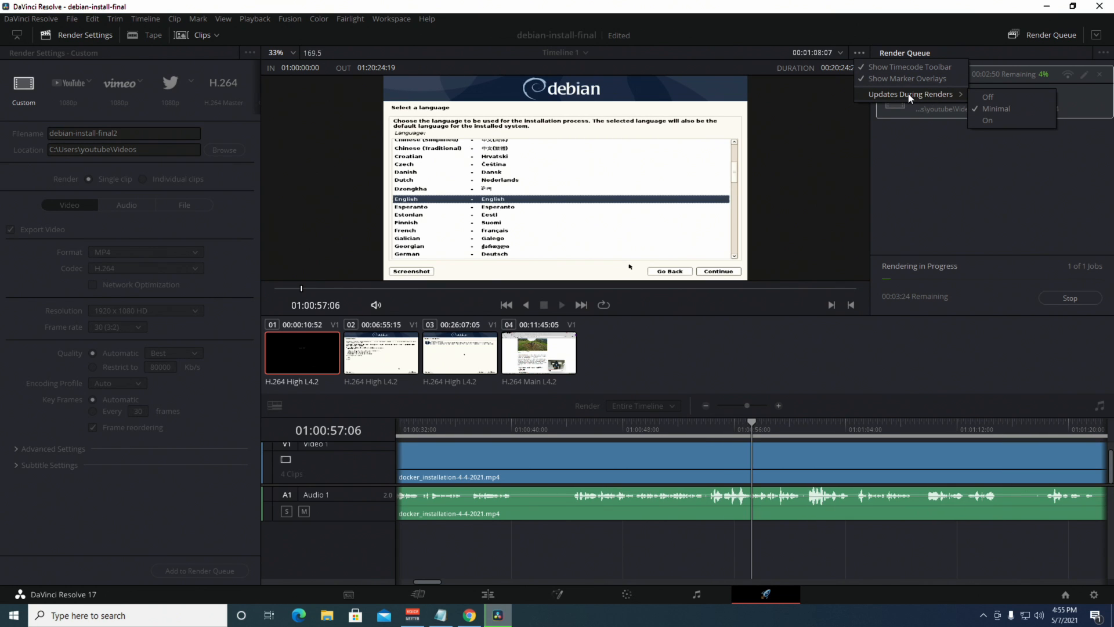
click(987, 96)
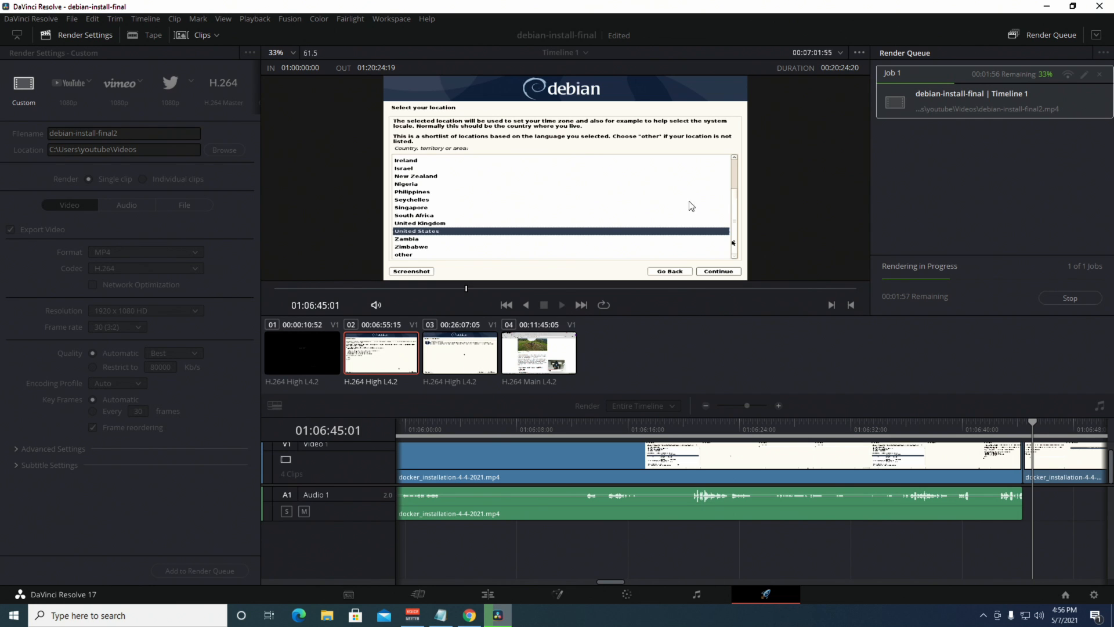
click(859, 53)
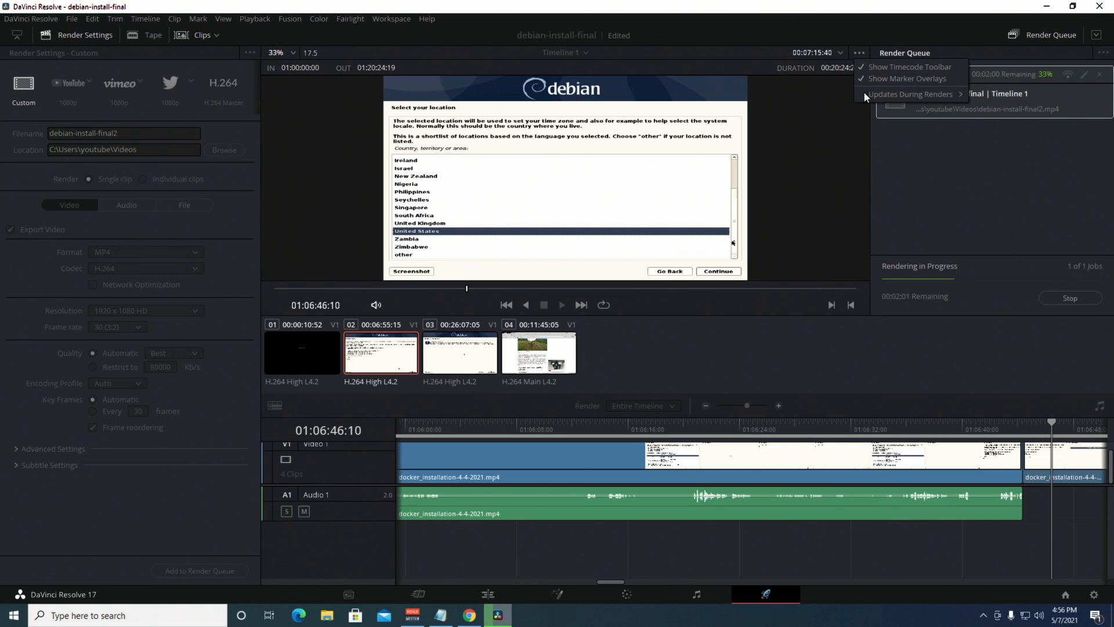
mouse_move(919, 95)
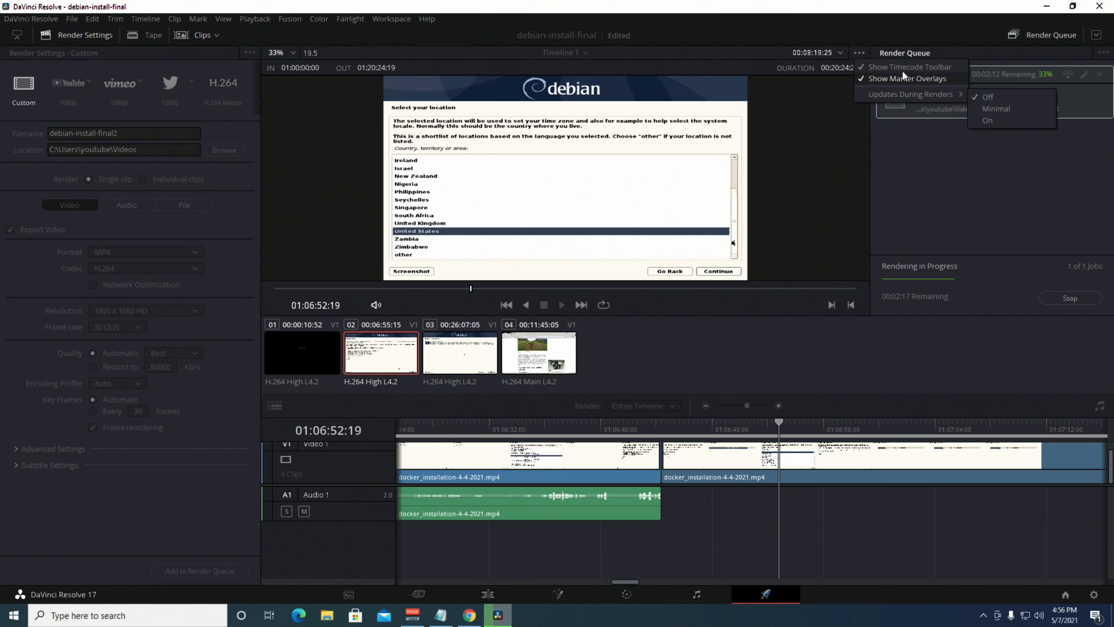
click(850, 43)
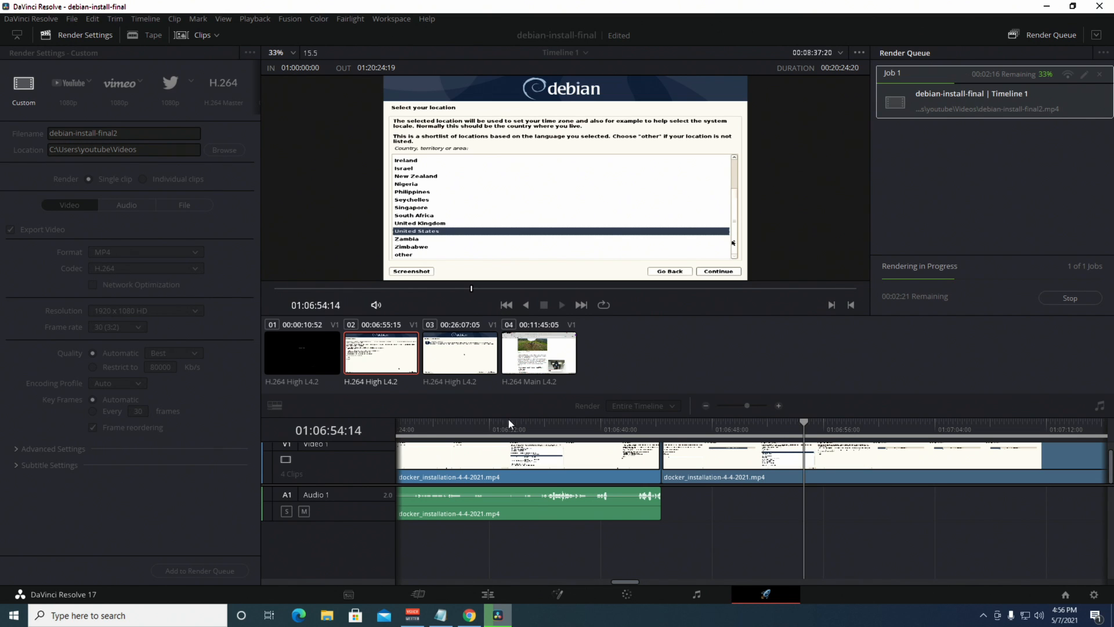